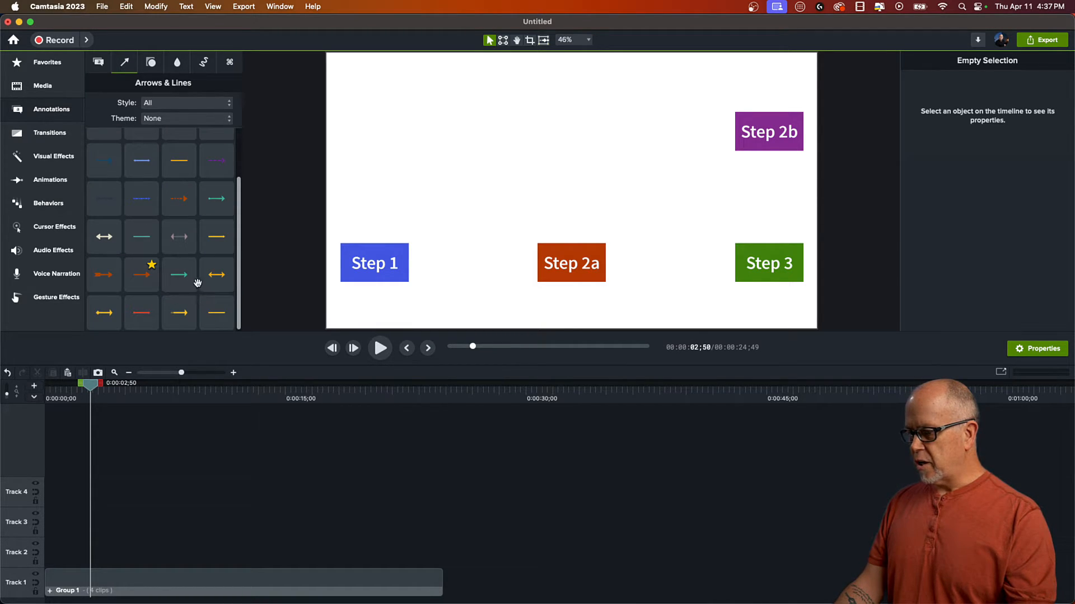
# Add the yellow double-headed arrow annotation at the start of Track 2 and set its color to Black.
pyautogui.moveTo(218, 276); pyautogui.dragTo(47, 554)
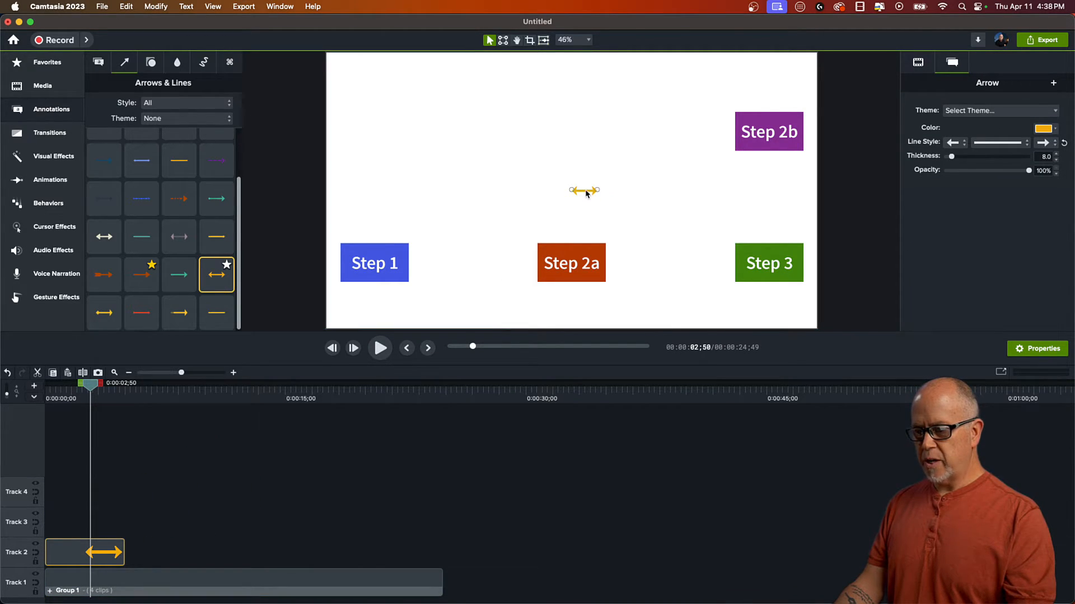
pyautogui.click(1039, 130)
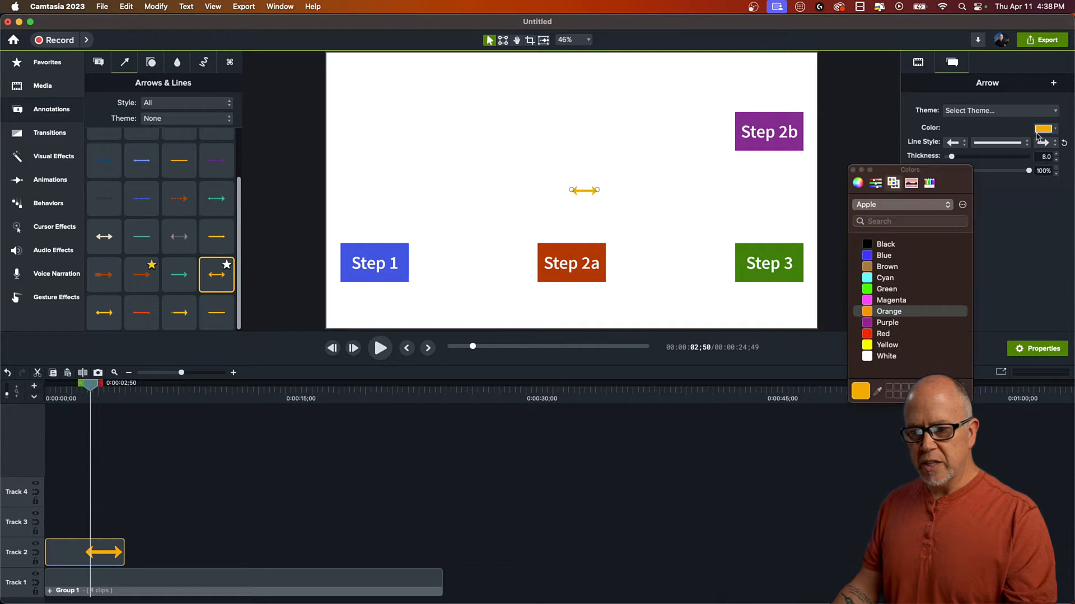
pyautogui.click(881, 245)
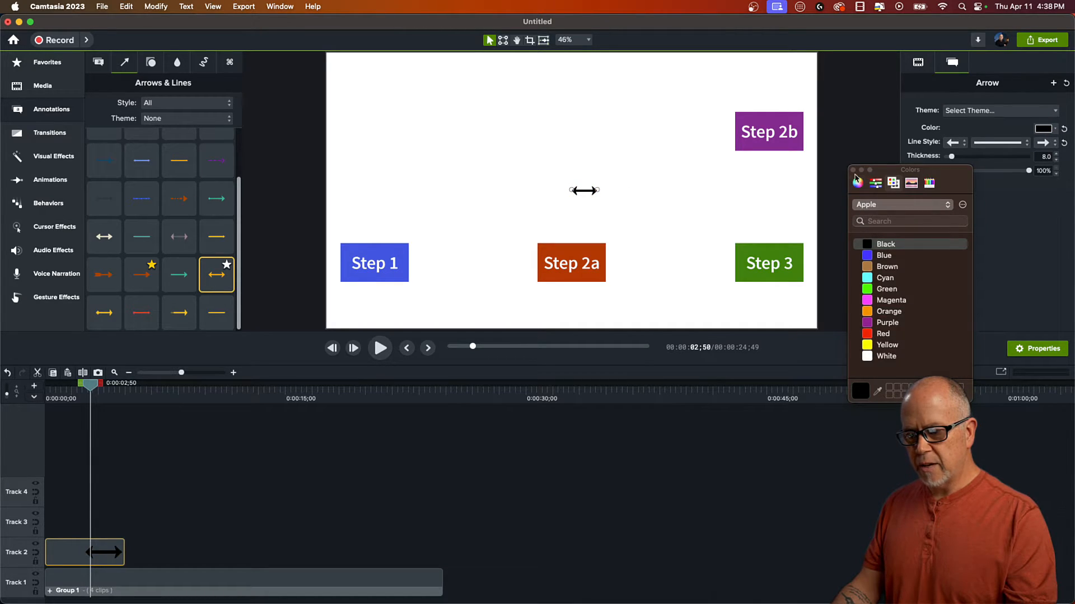
pyautogui.click(853, 170)
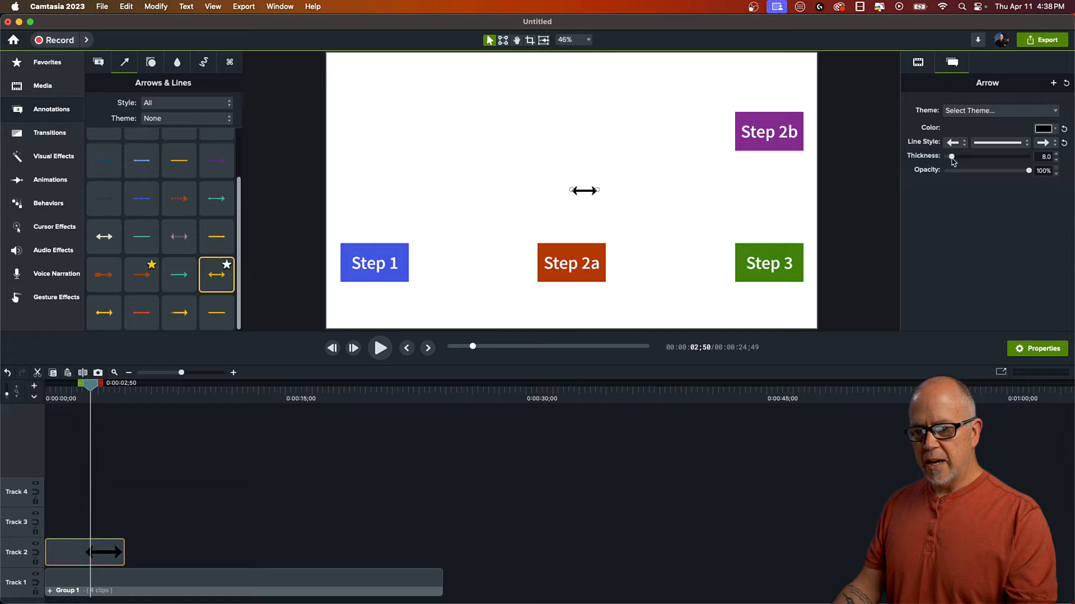
# Set the arrow's thickness to about 11.9, remove its left arrowhead, and make its line dashed.
pyautogui.moveTo(952, 159); pyautogui.dragTo(957, 160)
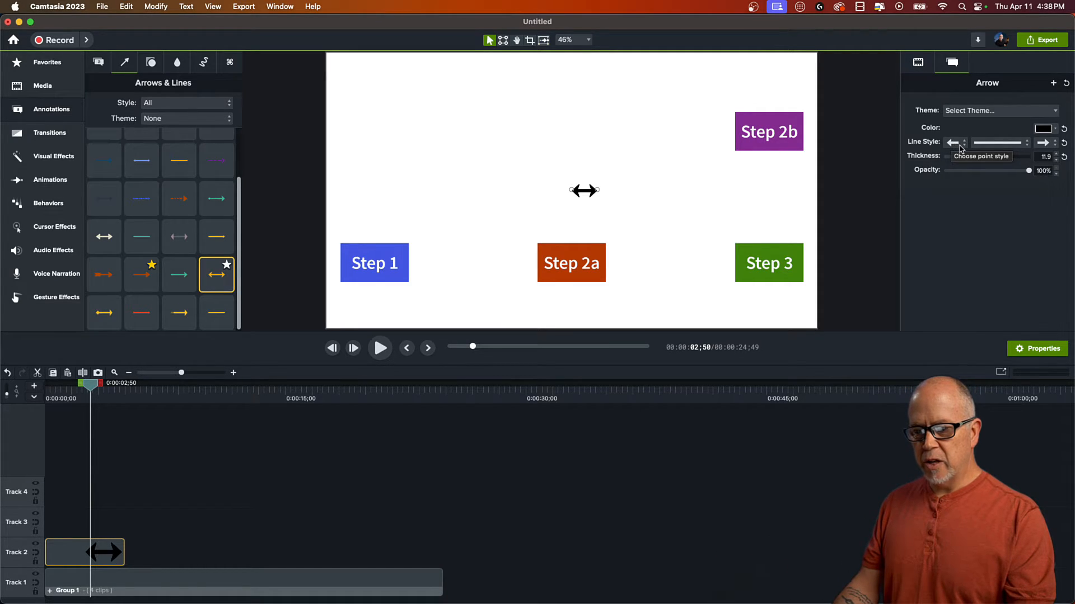
pyautogui.click(954, 143)
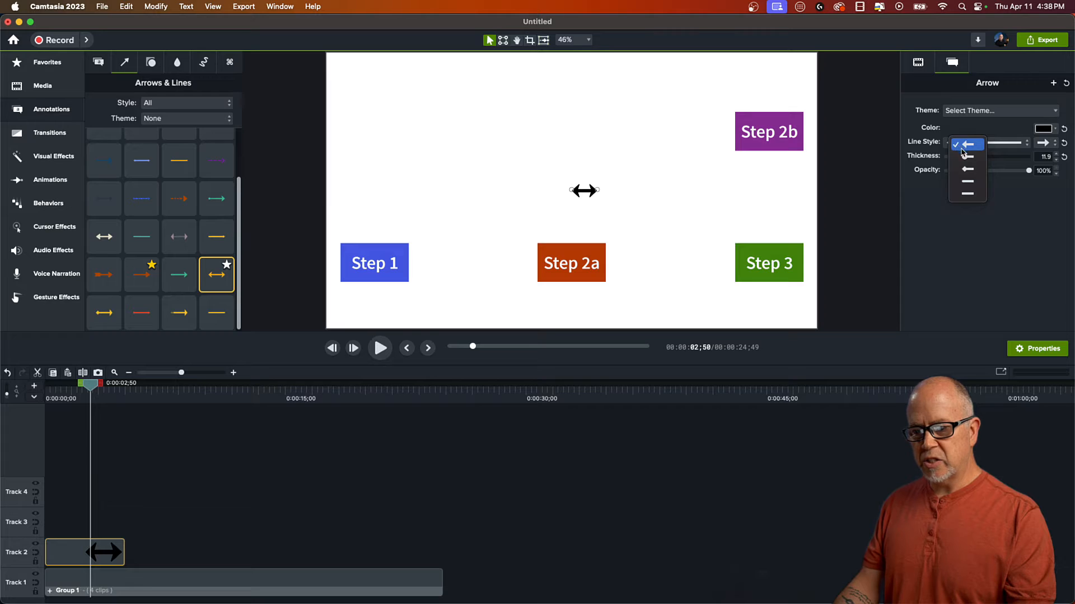
pyautogui.click(966, 195)
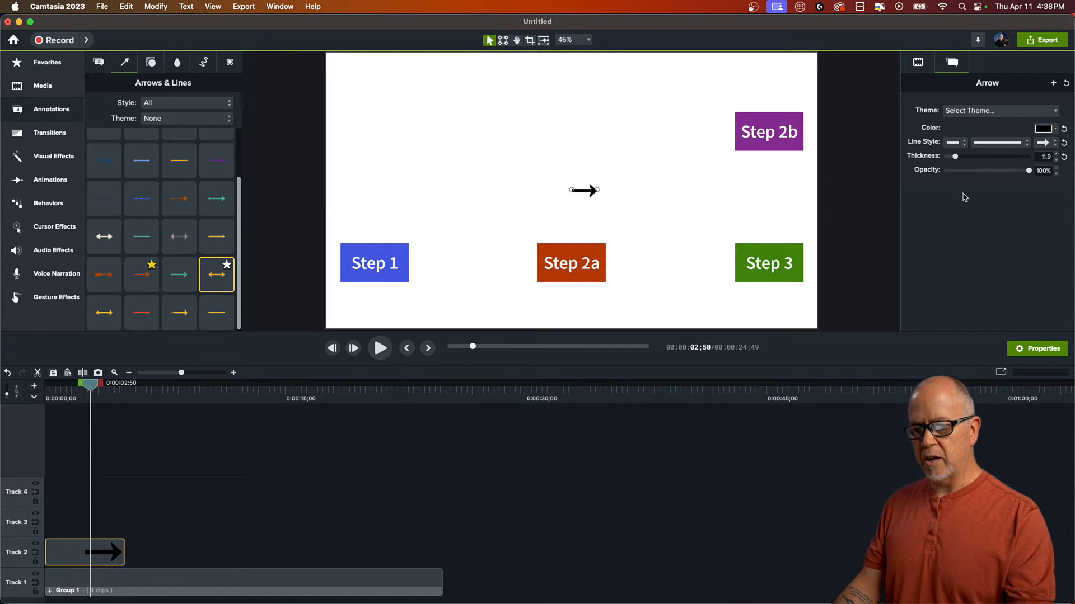
pyautogui.click(995, 147)
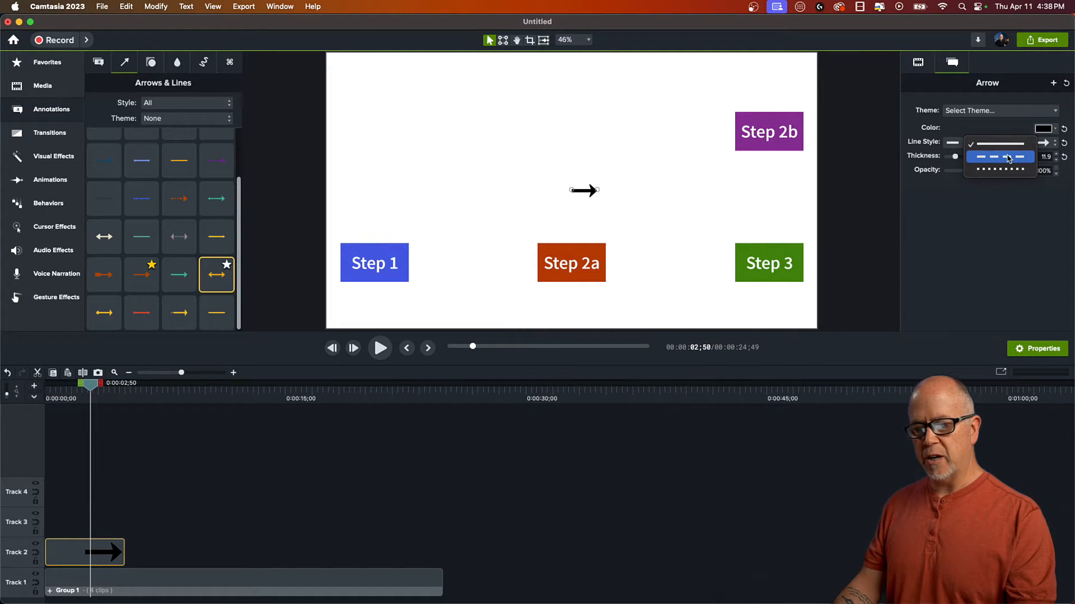
pyautogui.click(1008, 157)
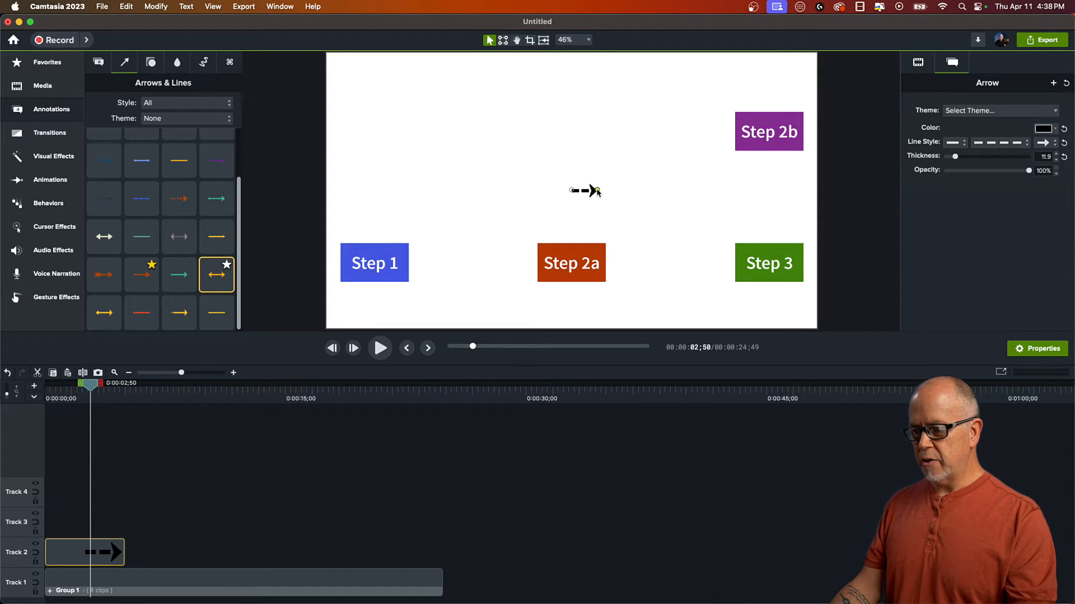
# Lengthen the dashed arrow and position it horizontally above the lower step boxes, spanning from above Step 1 to near Step 3.
pyautogui.moveTo(596, 191); pyautogui.dragTo(760, 190)
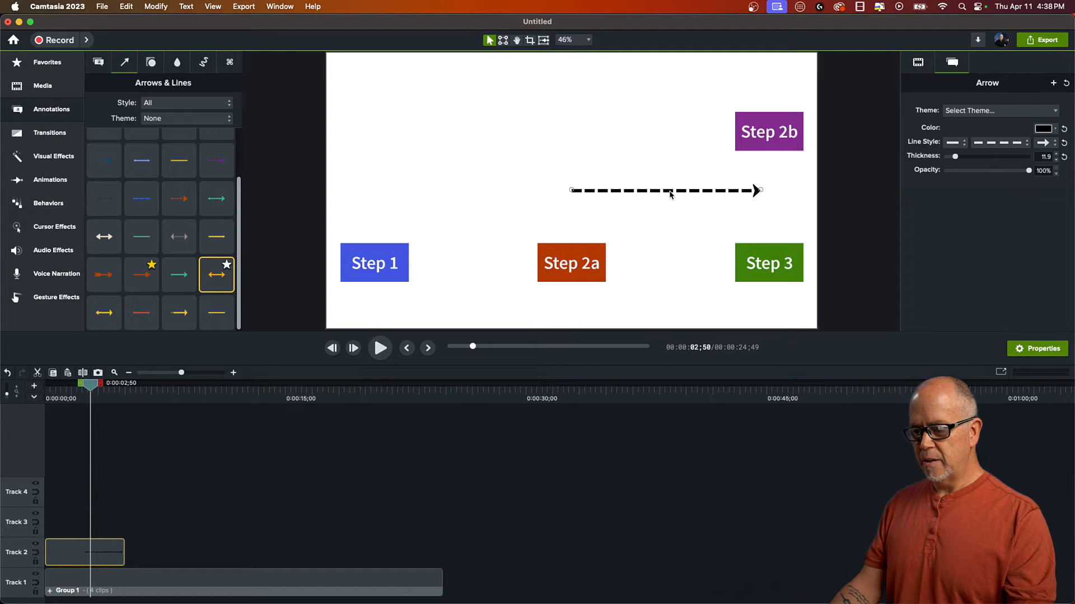
pyautogui.moveTo(667, 195); pyautogui.dragTo(497, 195)
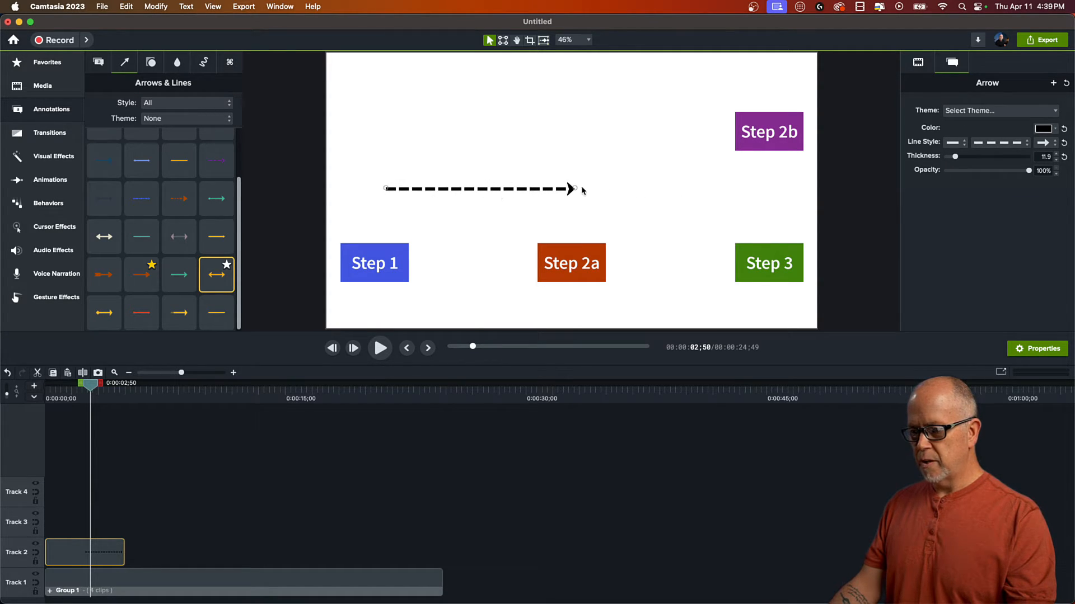
pyautogui.moveTo(575, 189); pyautogui.dragTo(726, 189)
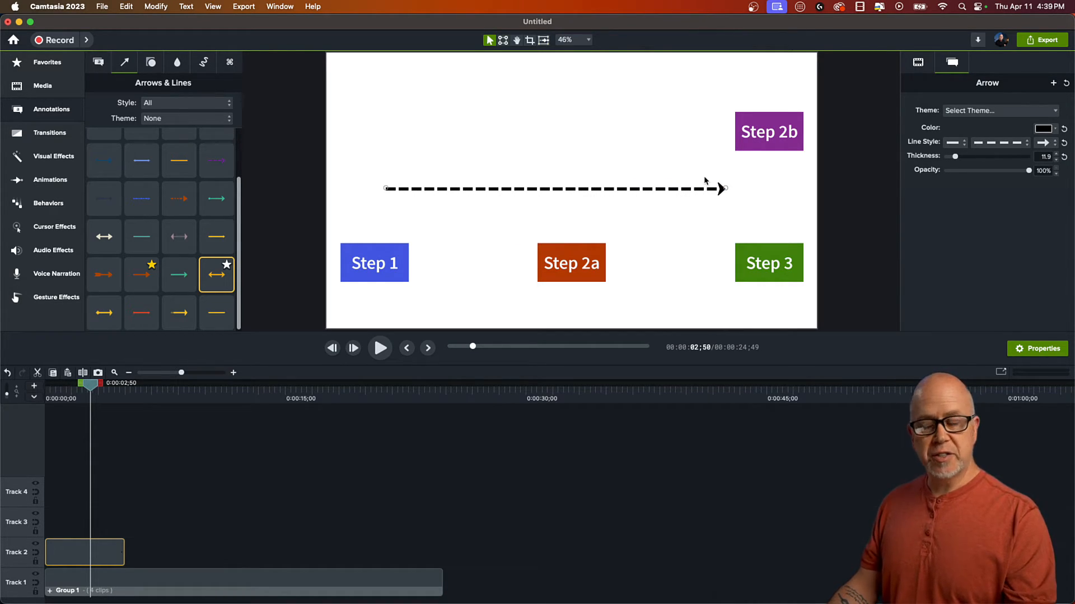
pyautogui.click(665, 172)
pyautogui.click(664, 176)
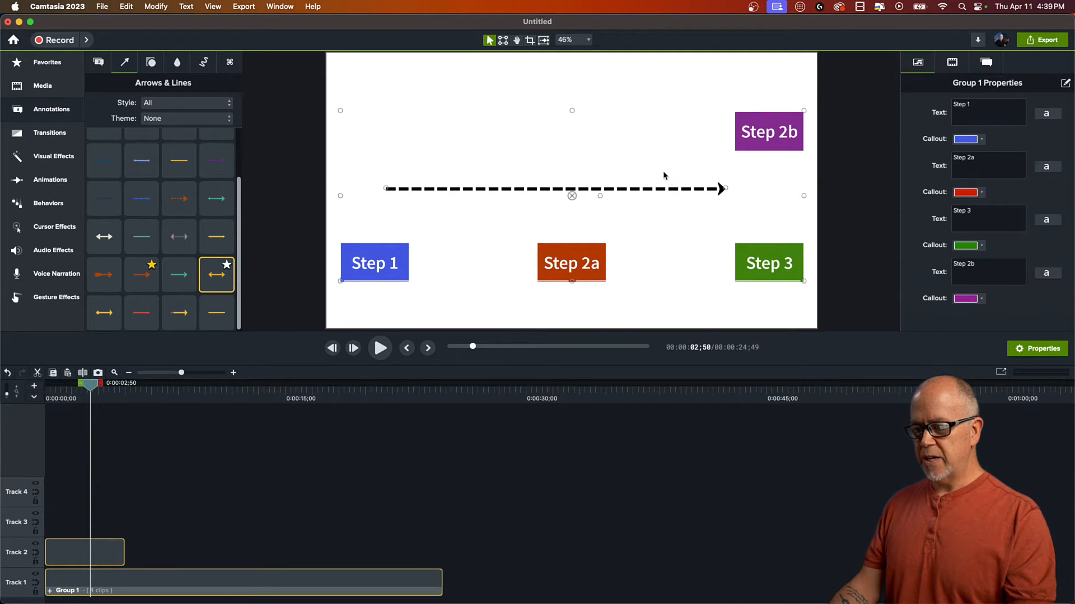
pyautogui.moveTo(657, 191); pyautogui.dragTo(619, 190)
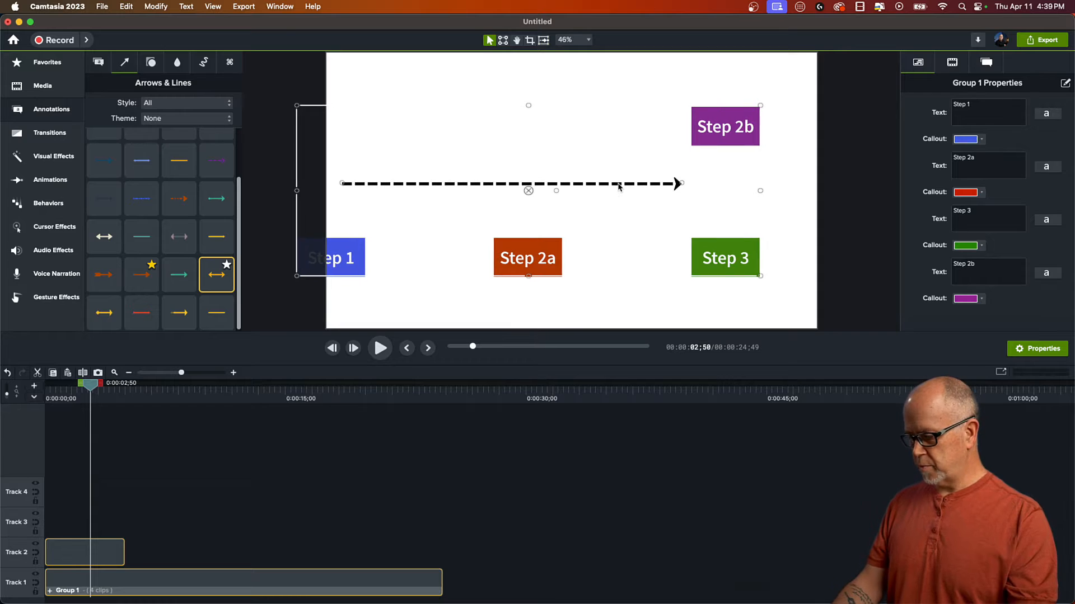
pyautogui.hotkey('ctrl', 'z')
pyautogui.click(566, 501)
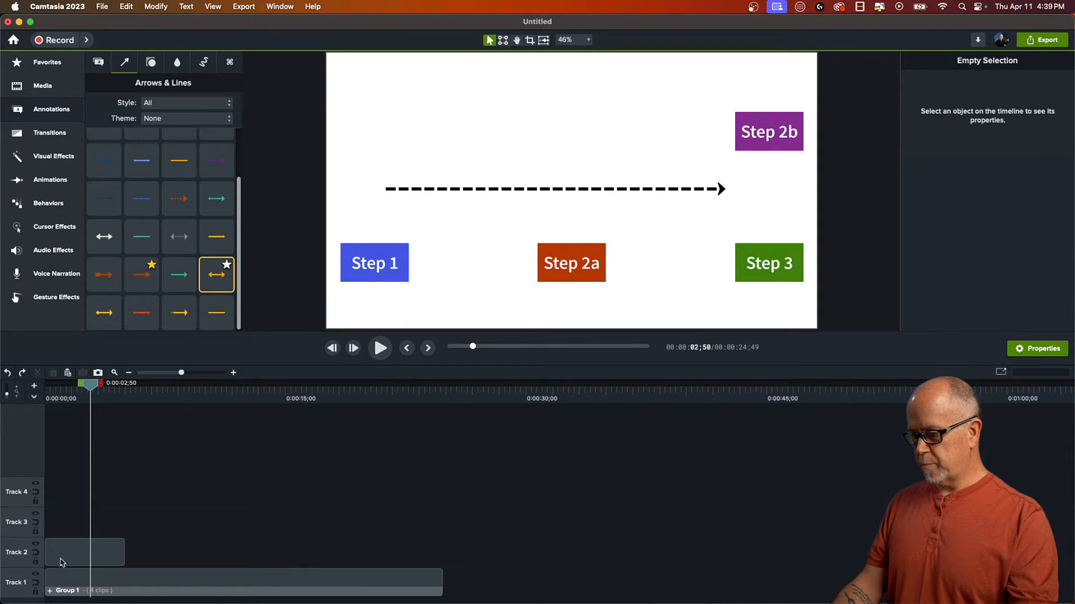
# Move only the dashed arrow up so that its tip meets the edge of the Step 2b box.
pyautogui.click(62, 563)
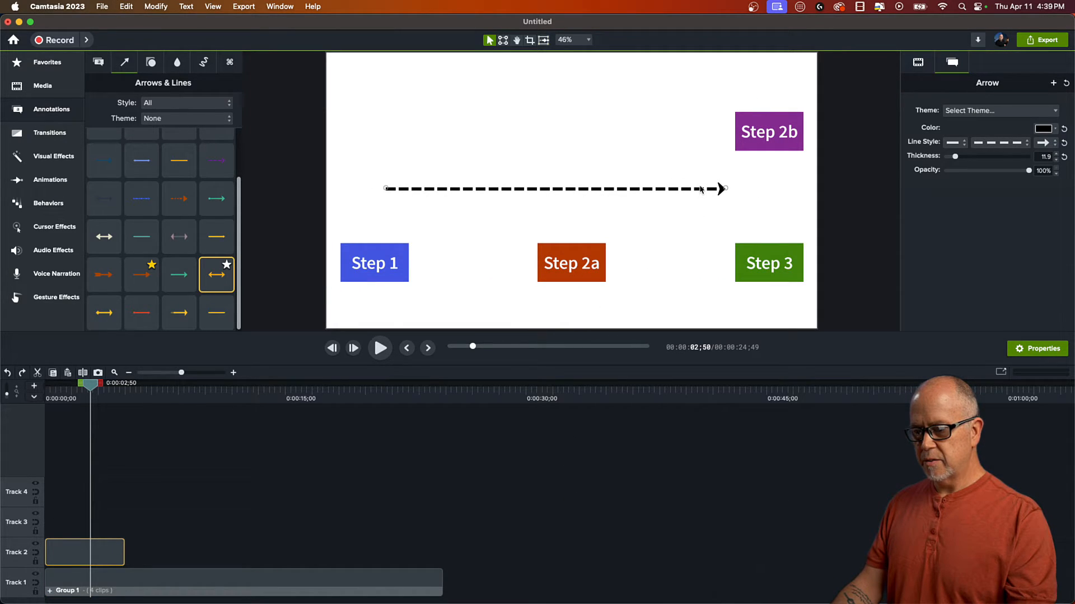
pyautogui.moveTo(700, 193); pyautogui.dragTo(707, 136)
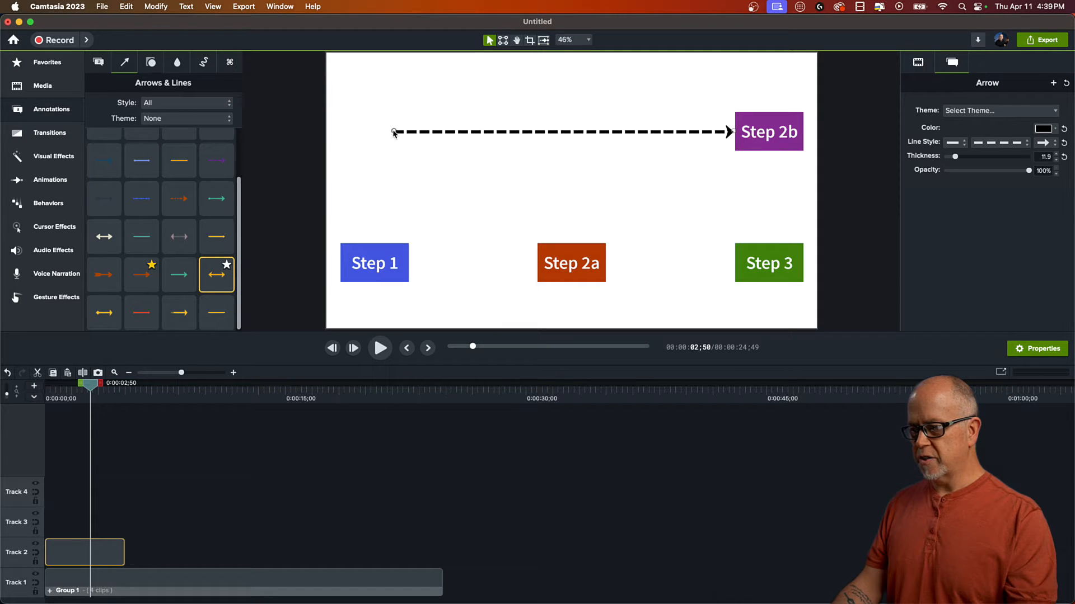
pyautogui.click(542, 147)
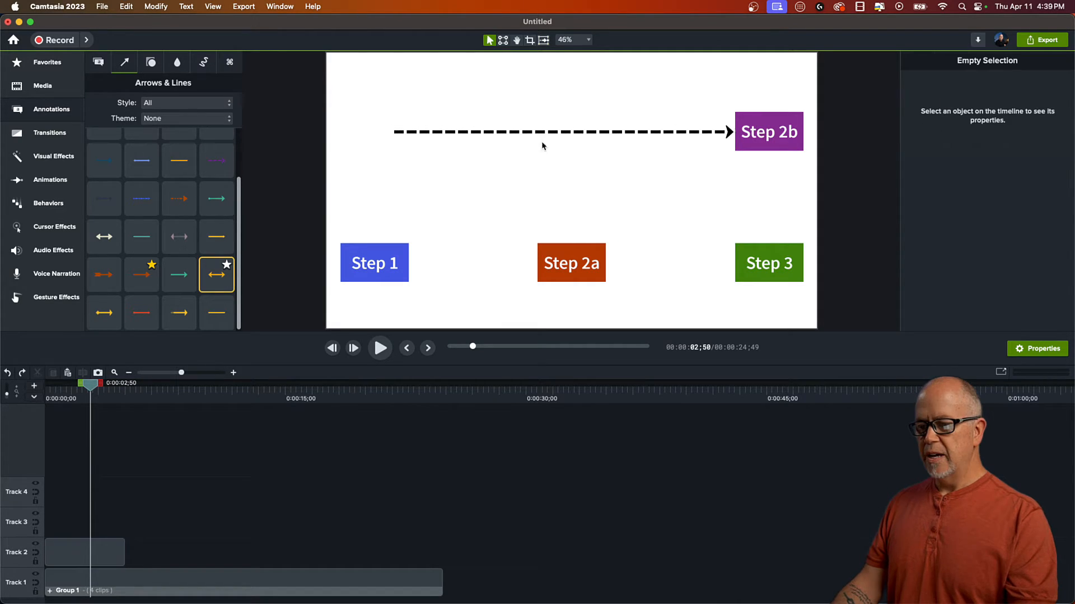
# Duplicate the dashed arrow onto Track 3, place the copy below the original, and shift its clip to start at about 8.6 seconds.
pyautogui.click(669, 132)
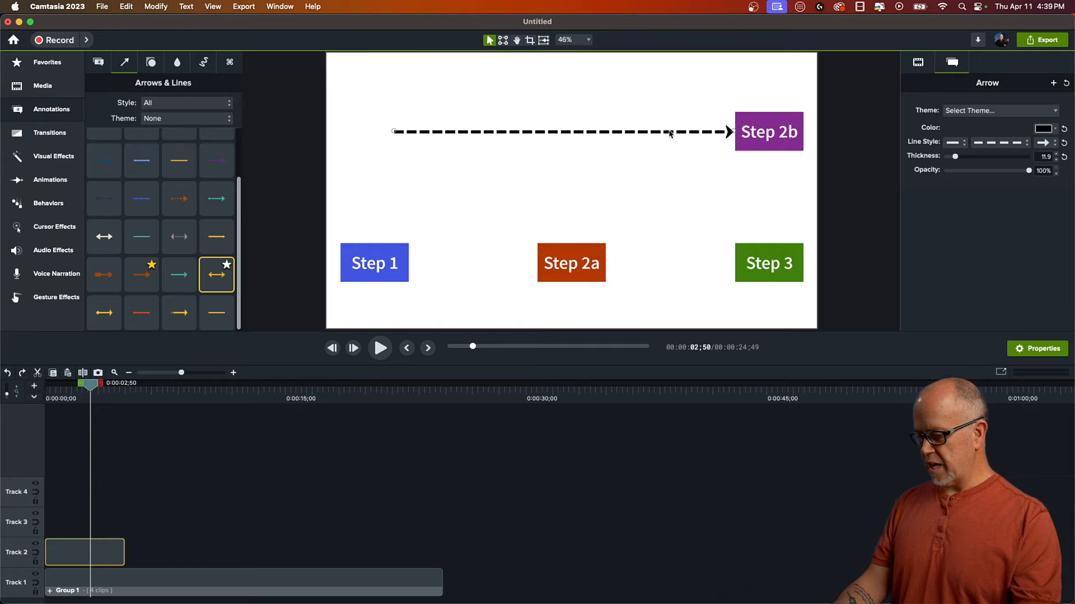
pyautogui.press('super+v')
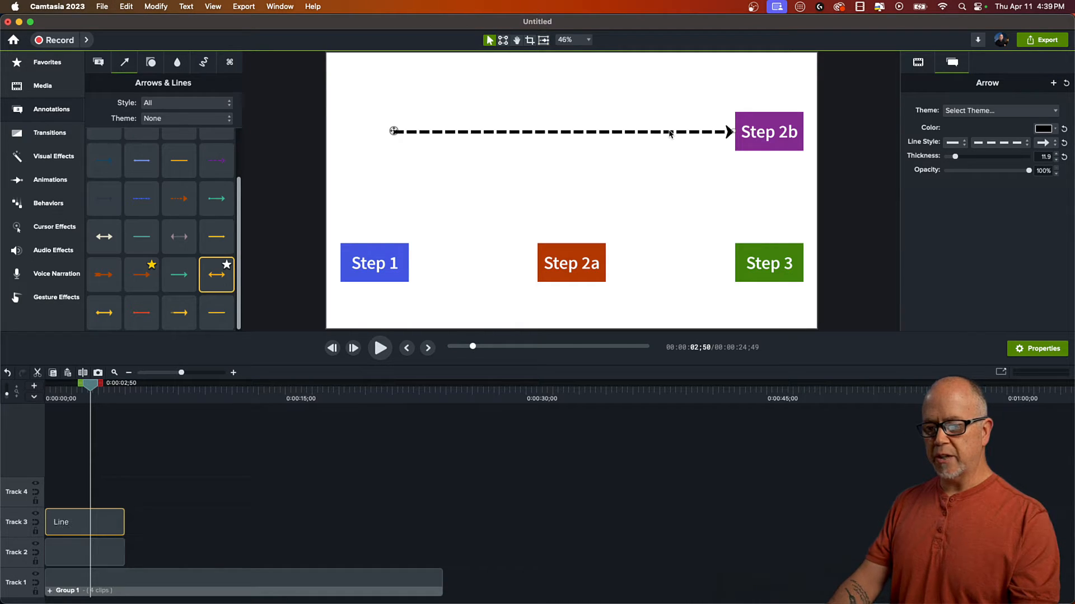
pyautogui.moveTo(669, 133); pyautogui.dragTo(727, 207)
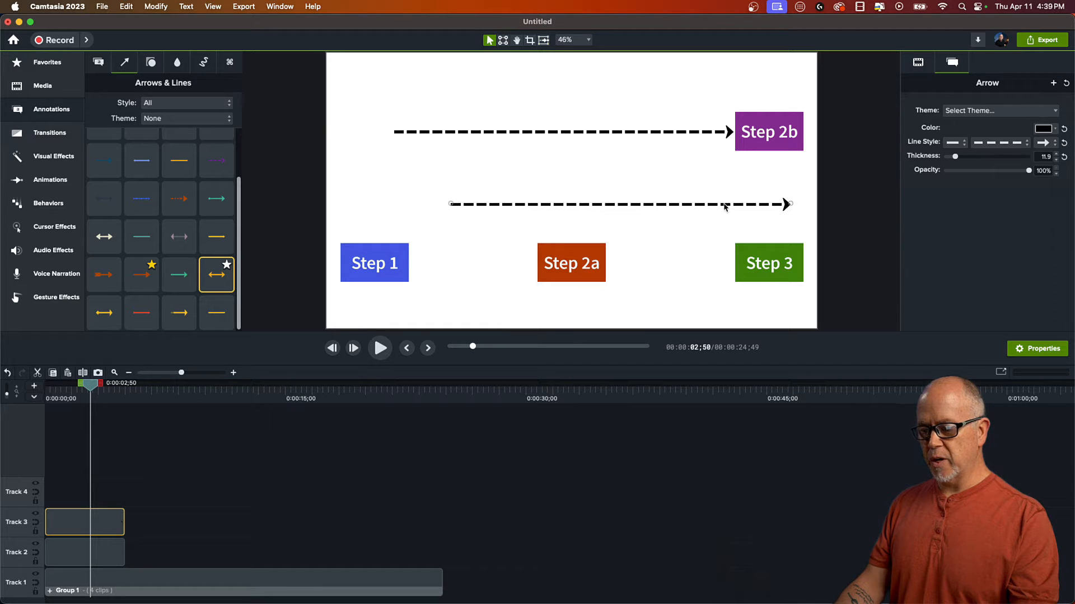
pyautogui.moveTo(70, 530); pyautogui.dragTo(194, 530)
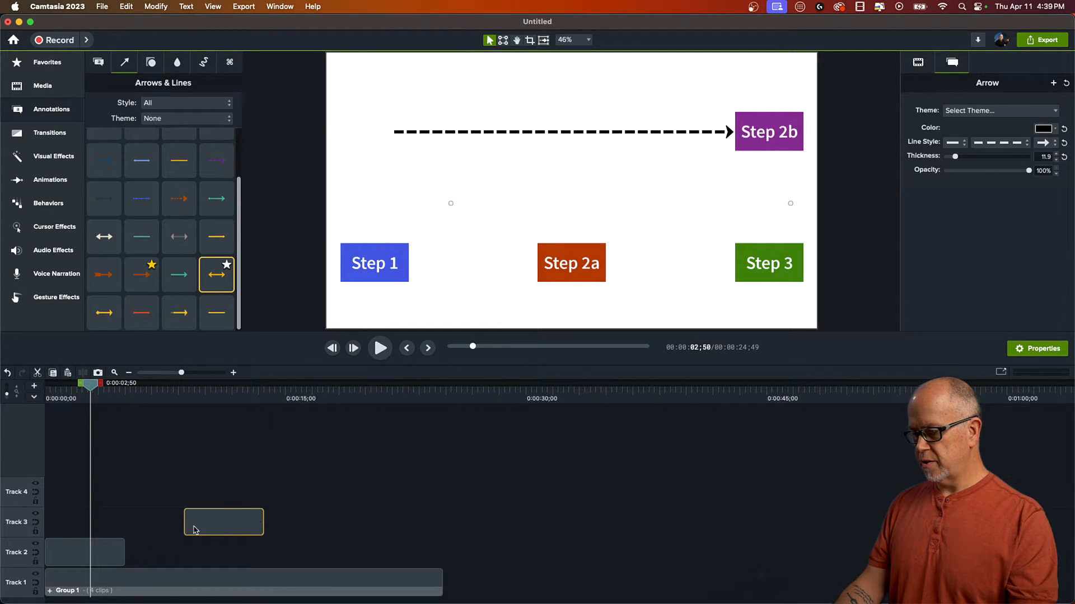
# Add the dark blue rectangle at the start of Track 3 and reshape it to about 975 by 71 over the dashed arrow's middle.
pyautogui.click(87, 556)
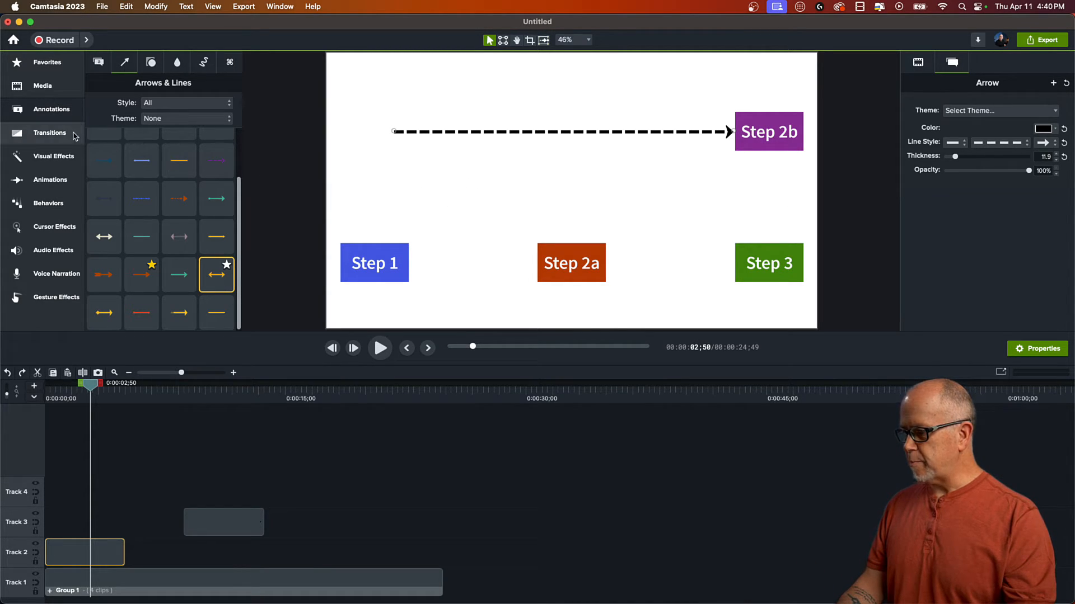
pyautogui.click(48, 112)
pyautogui.click(45, 114)
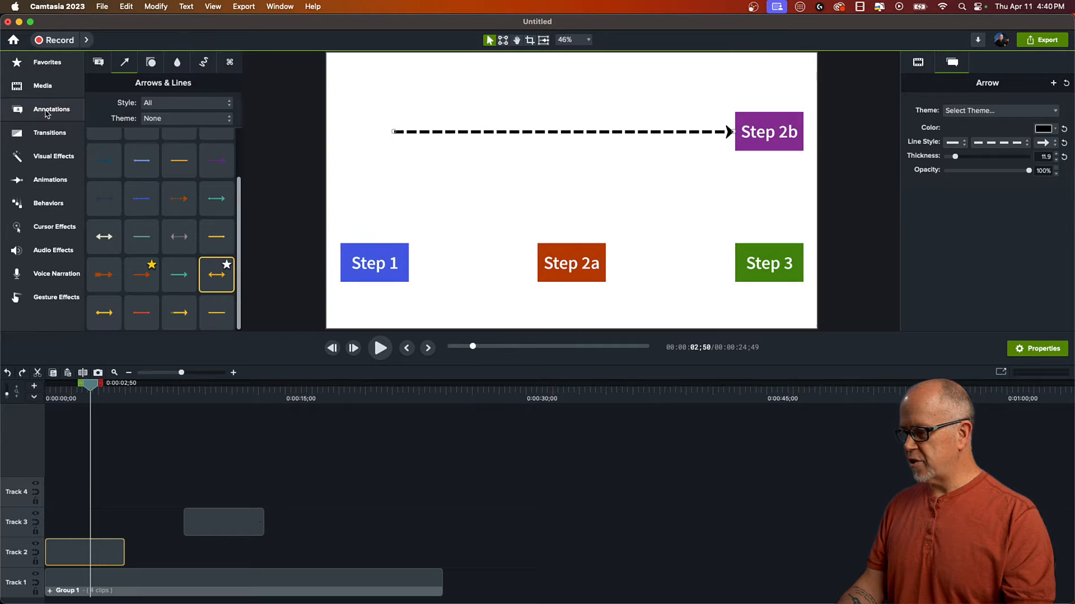
pyautogui.click(151, 63)
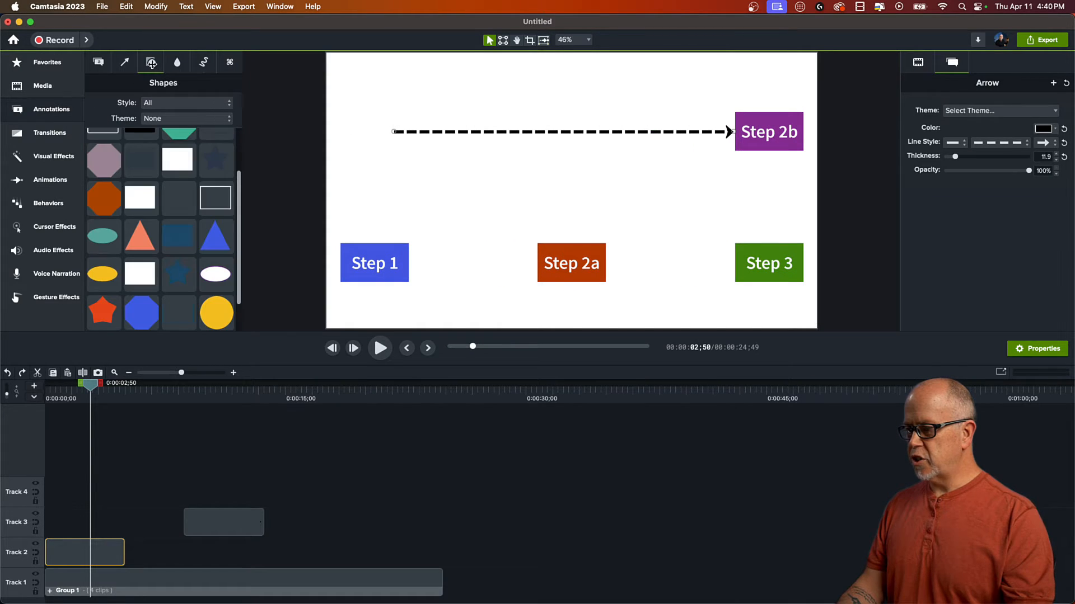
pyautogui.scroll(-1, 152, 238)
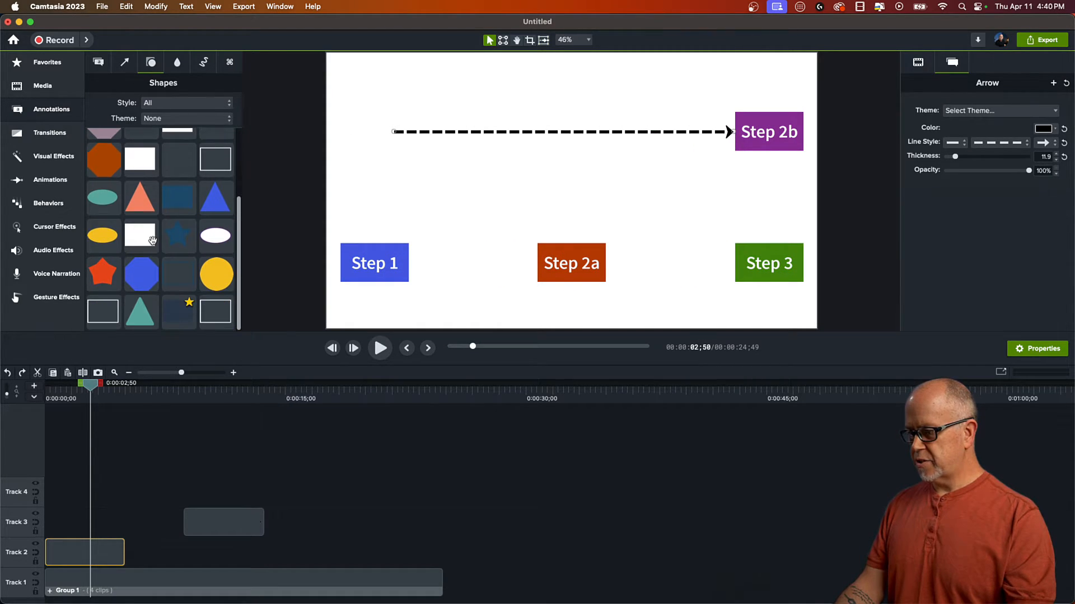
pyautogui.moveTo(172, 316); pyautogui.dragTo(46, 523)
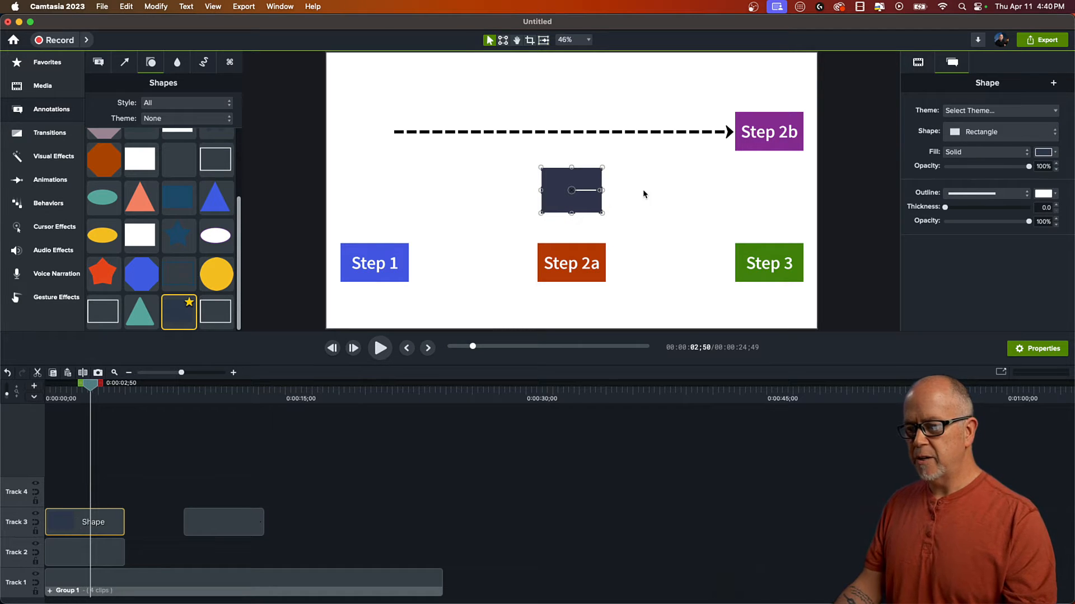
pyautogui.moveTo(555, 199); pyautogui.dragTo(668, 156)
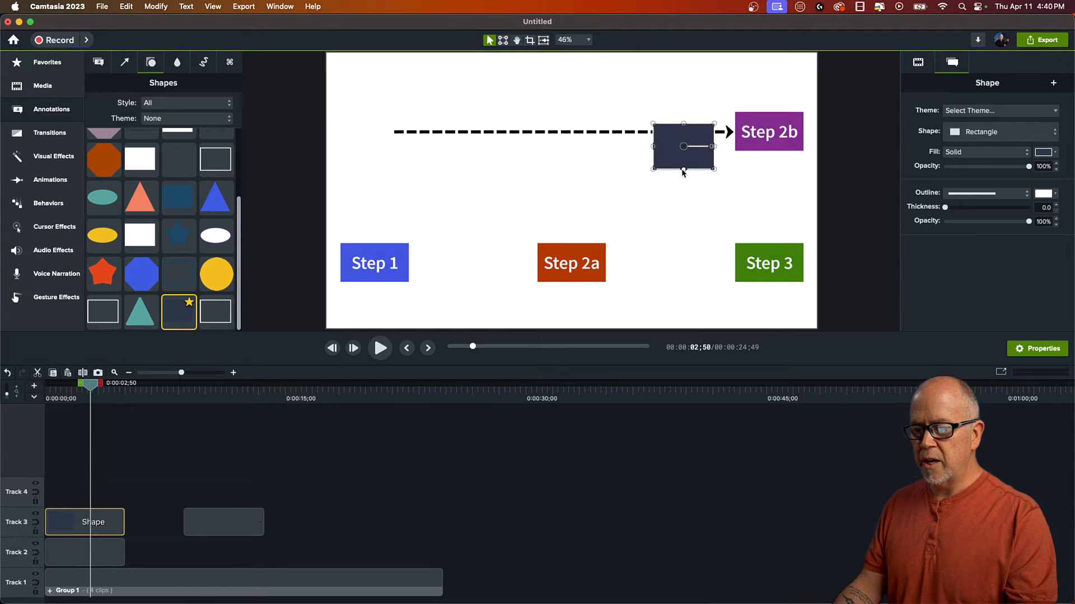
pyautogui.moveTo(683, 170); pyautogui.dragTo(467, 153)
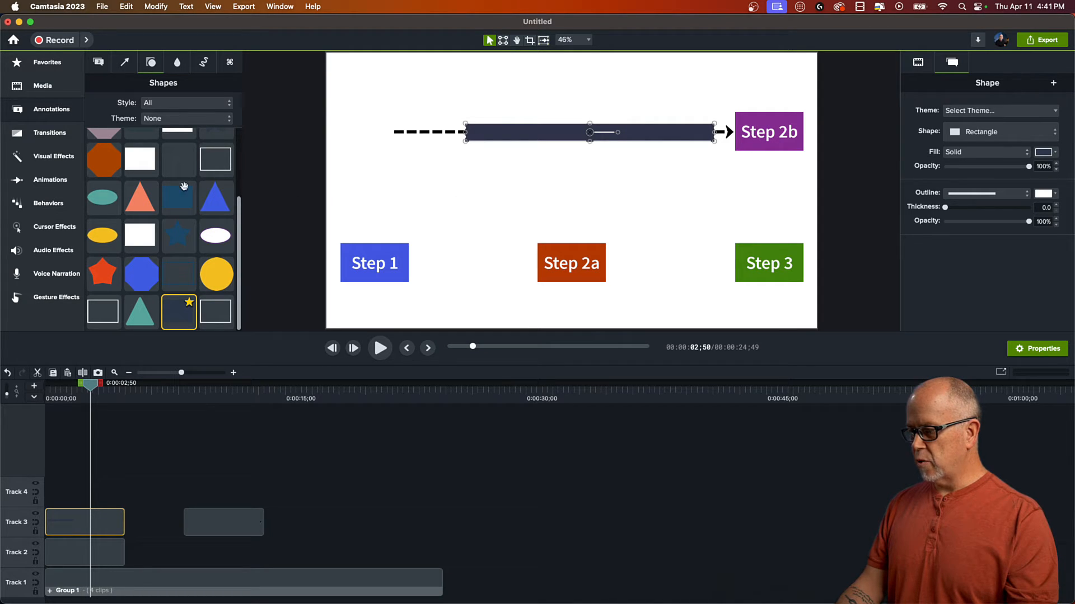
# Apply the Media Matte visual effect to the rectangle clip on Track 3, keeping its mode at Alpha.
pyautogui.click(50, 158)
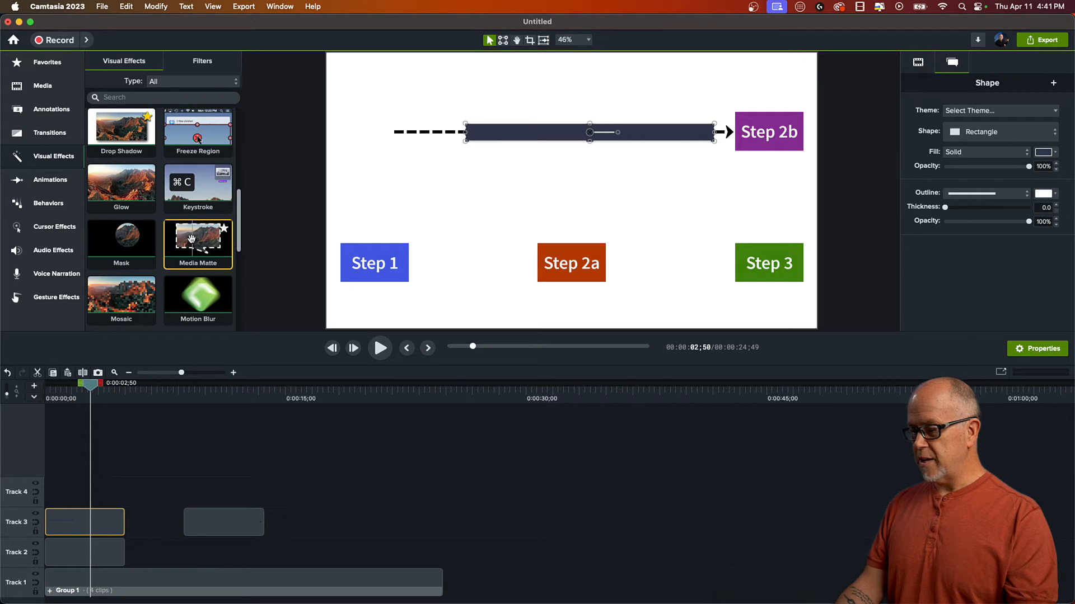
pyautogui.scroll(5, 194, 233)
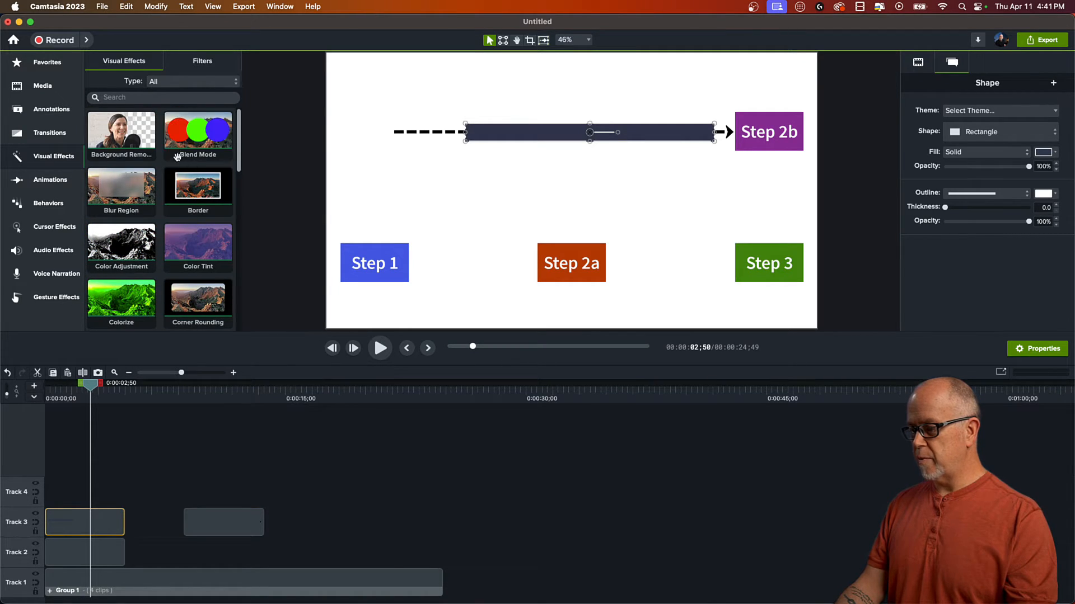
pyautogui.scroll(-5, 206, 209)
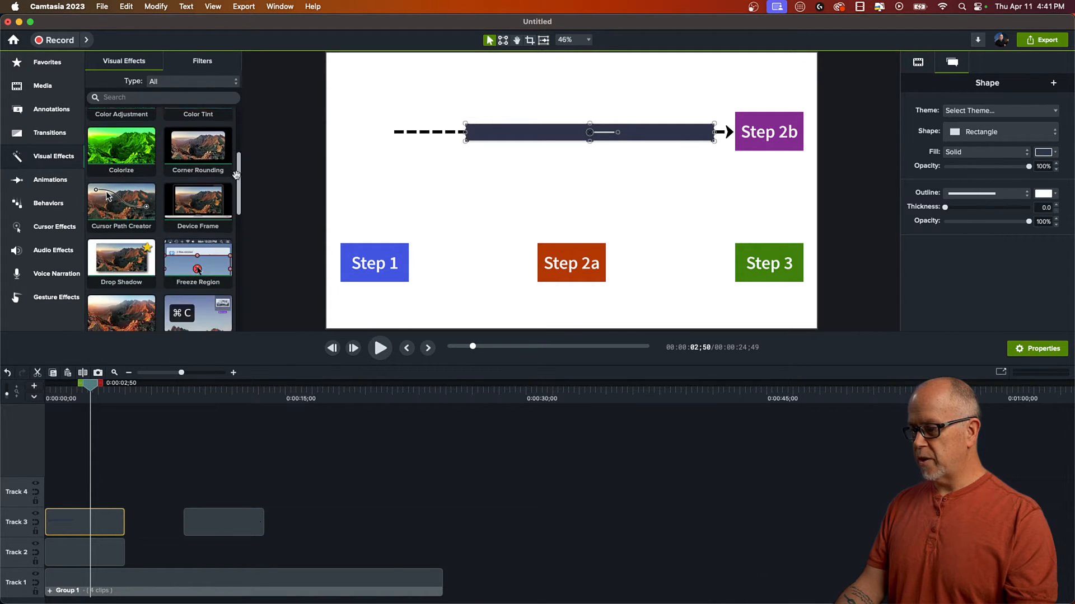
pyautogui.moveTo(206, 209); pyautogui.dragTo(77, 525)
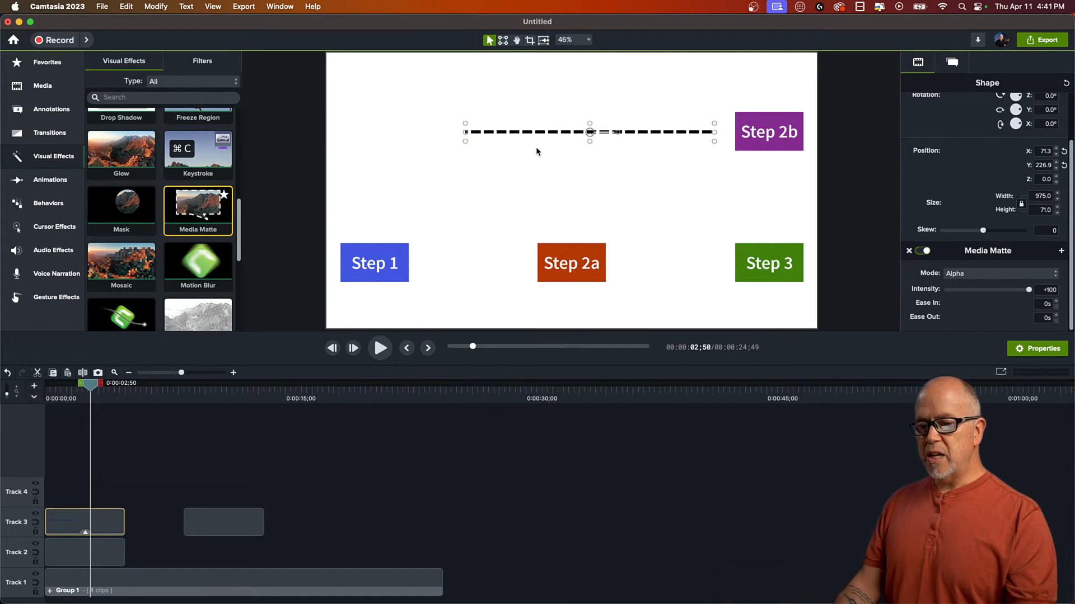
pyautogui.click(967, 276)
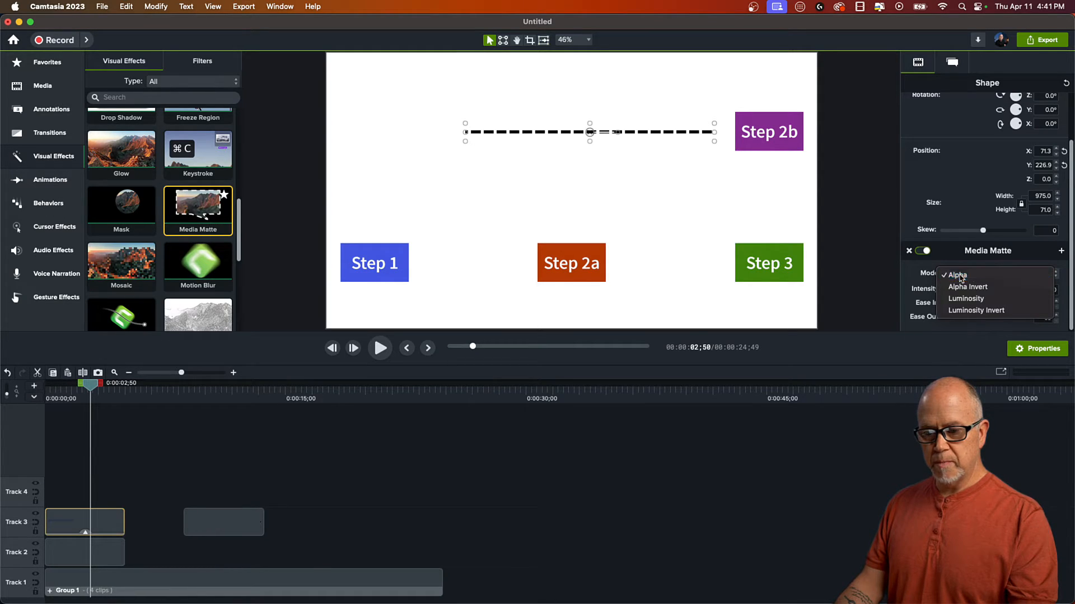
pyautogui.click(959, 275)
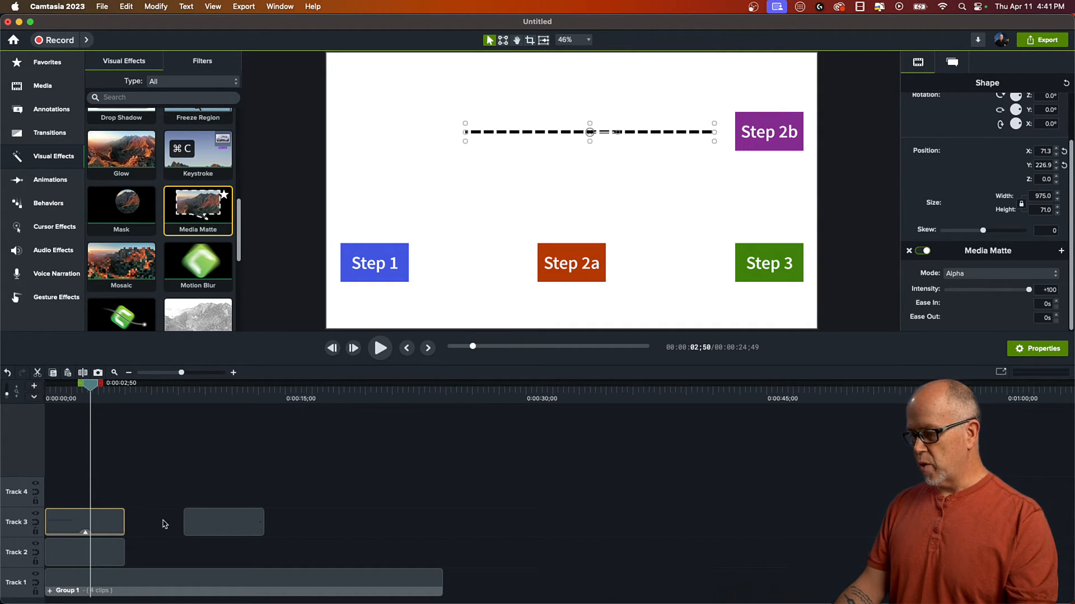
# Compare the canvas with Track 3 hidden and shown, and narrow the matte rectangle to about 906 wide by moving in its left edge.
pyautogui.click(36, 514)
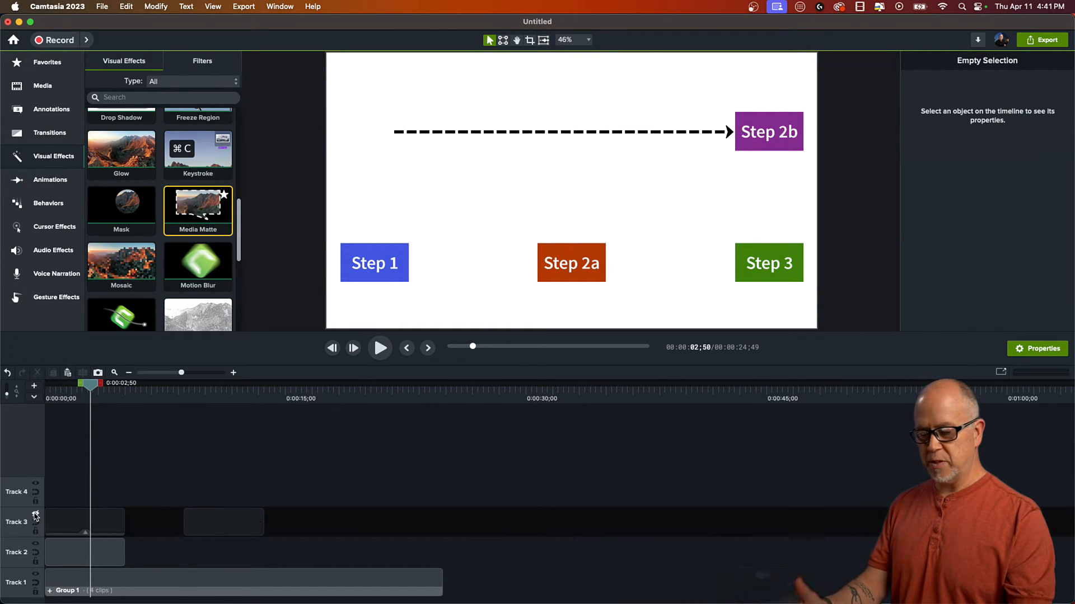
pyautogui.click(36, 514)
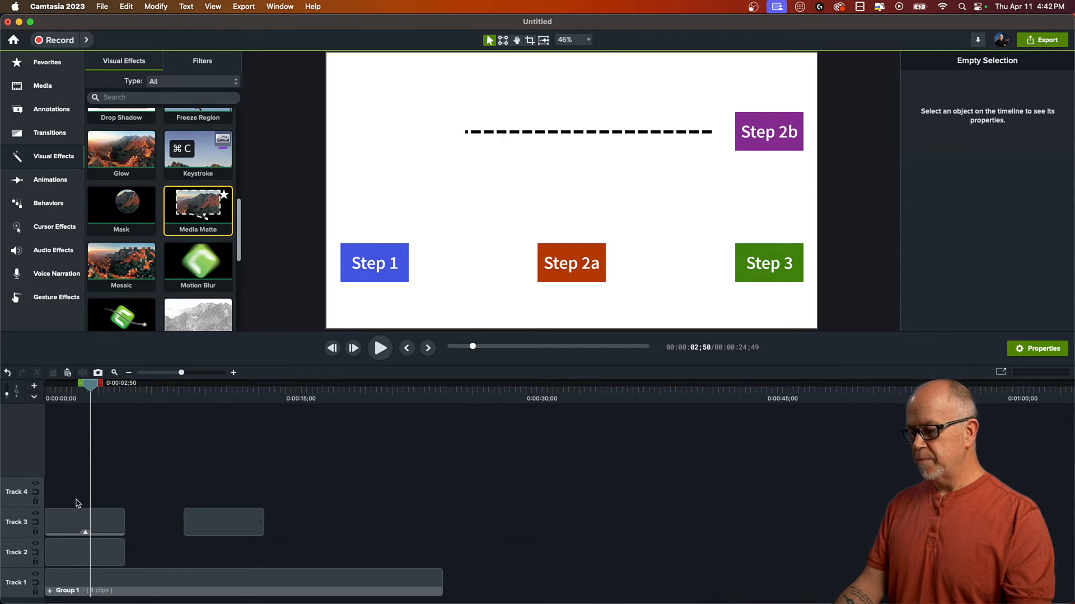
pyautogui.click(56, 523)
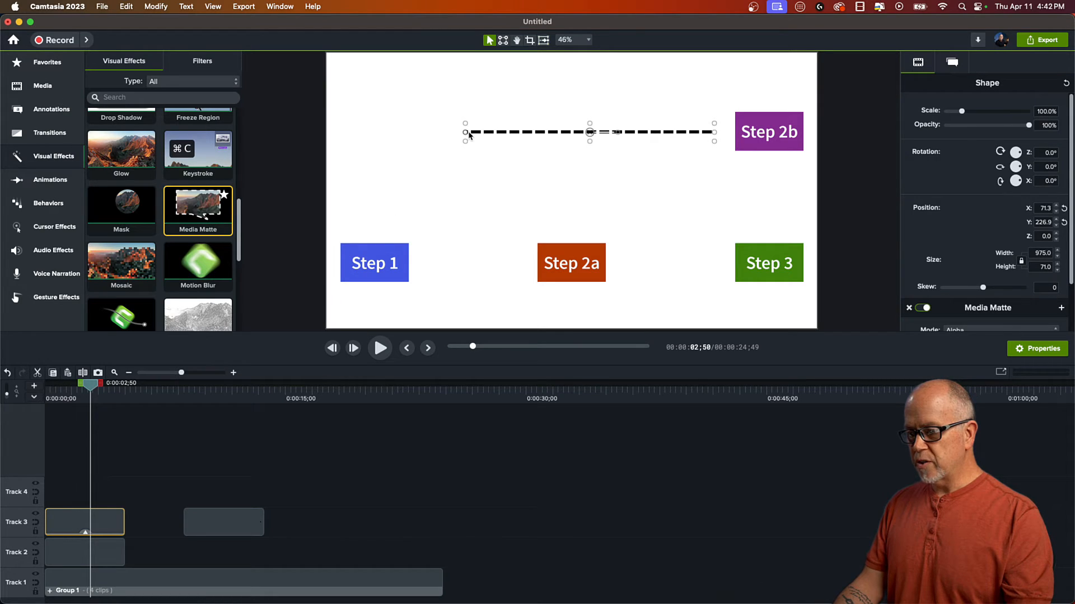
pyautogui.moveTo(469, 134); pyautogui.dragTo(483, 140)
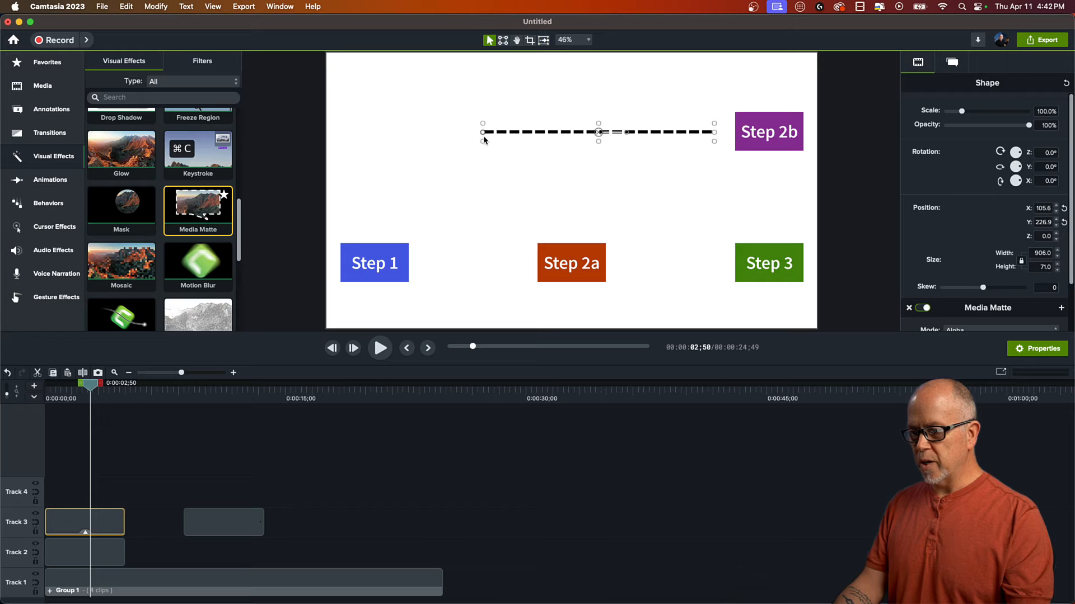
# Add a Custom animation to the dashed arrow clip on Track 2 and shift the arrow right to about X -390.5 at its end.
pyautogui.click(74, 558)
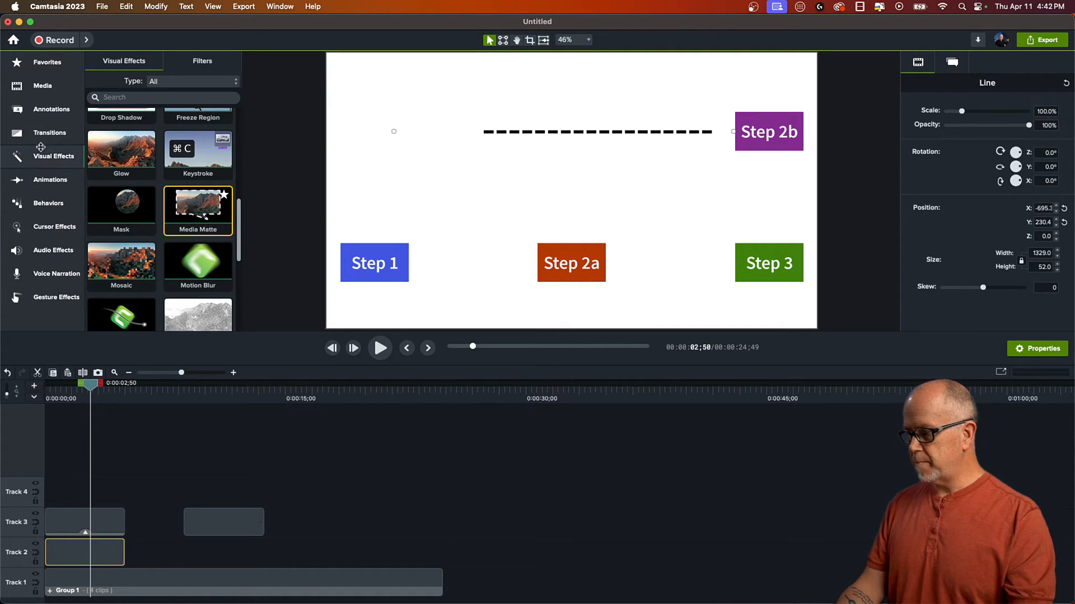
pyautogui.click(47, 181)
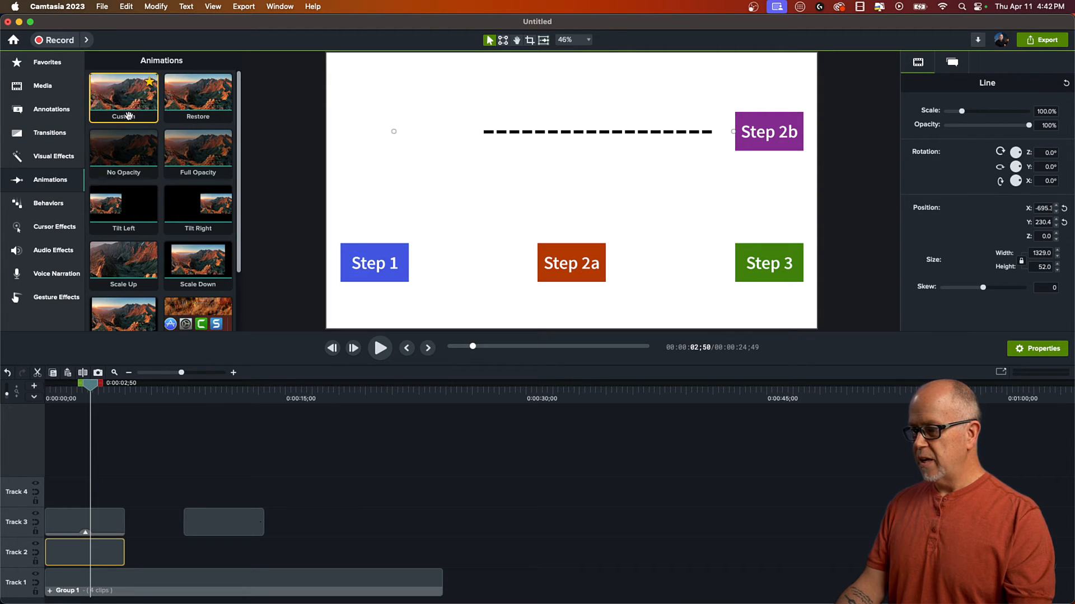
pyautogui.moveTo(124, 141); pyautogui.dragTo(112, 557)
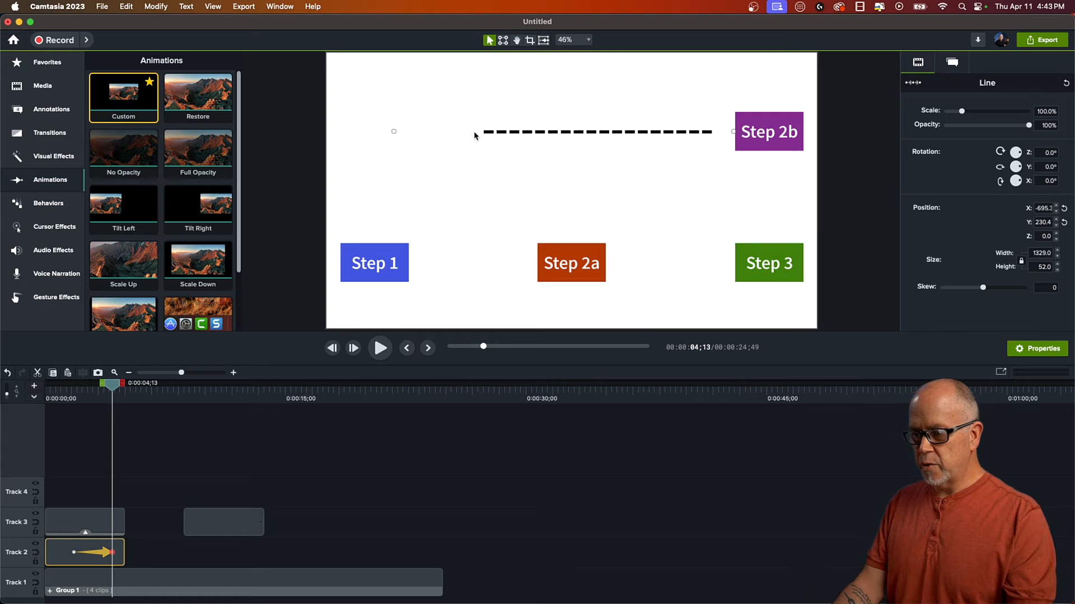
pyautogui.moveTo(474, 136); pyautogui.dragTo(552, 150)
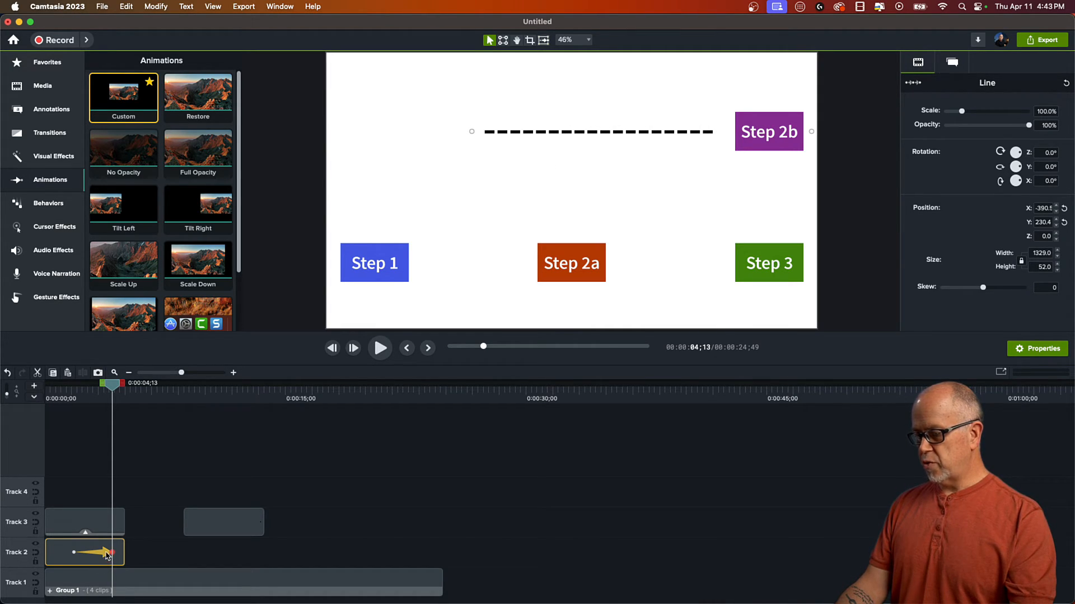
# Stretch the arrow's animation across its whole clip on Track 2 and preview the motion from the beginning.
pyautogui.moveTo(107, 554)
pyautogui.mouseDown()
pyautogui.moveTo(78, 555)
pyautogui.moveTo(123, 554)
pyautogui.mouseUp()
pyautogui.click(94, 392)
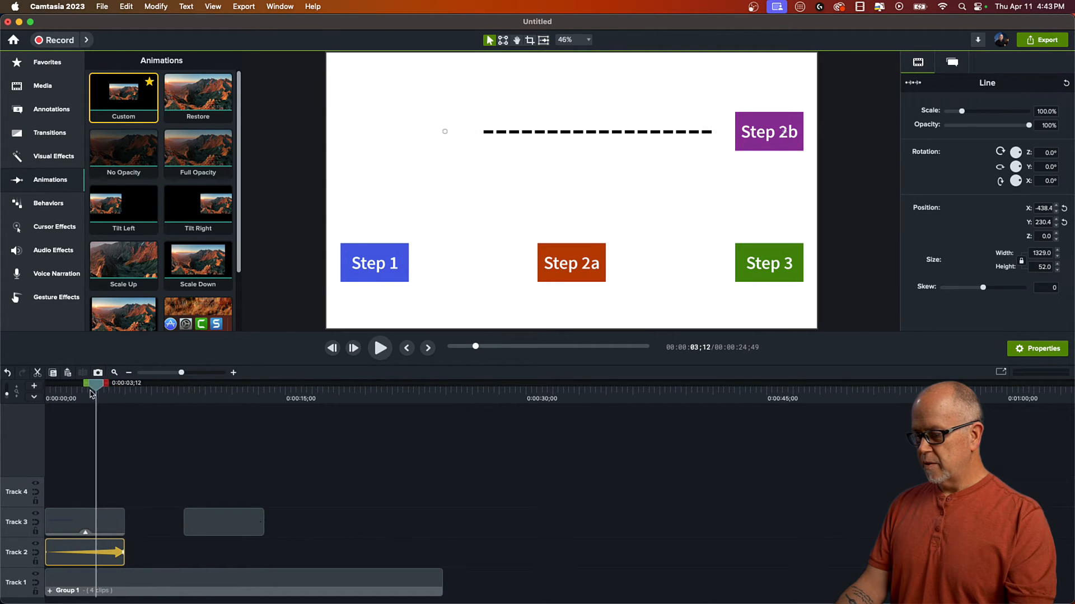
pyautogui.moveTo(92, 392); pyautogui.dragTo(20, 406)
pyautogui.press('space')
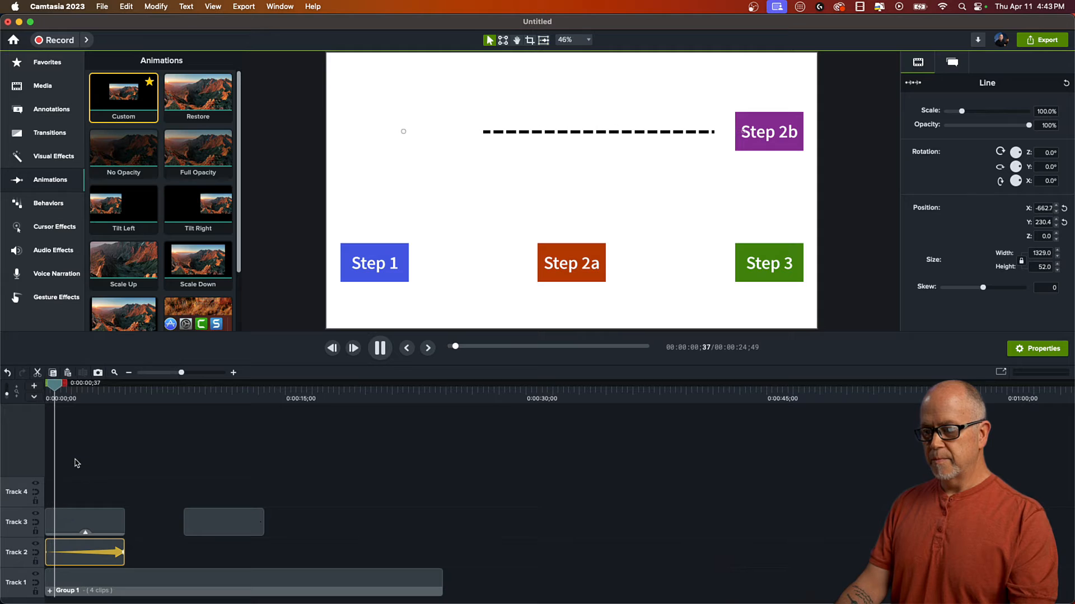
pyautogui.press('space')
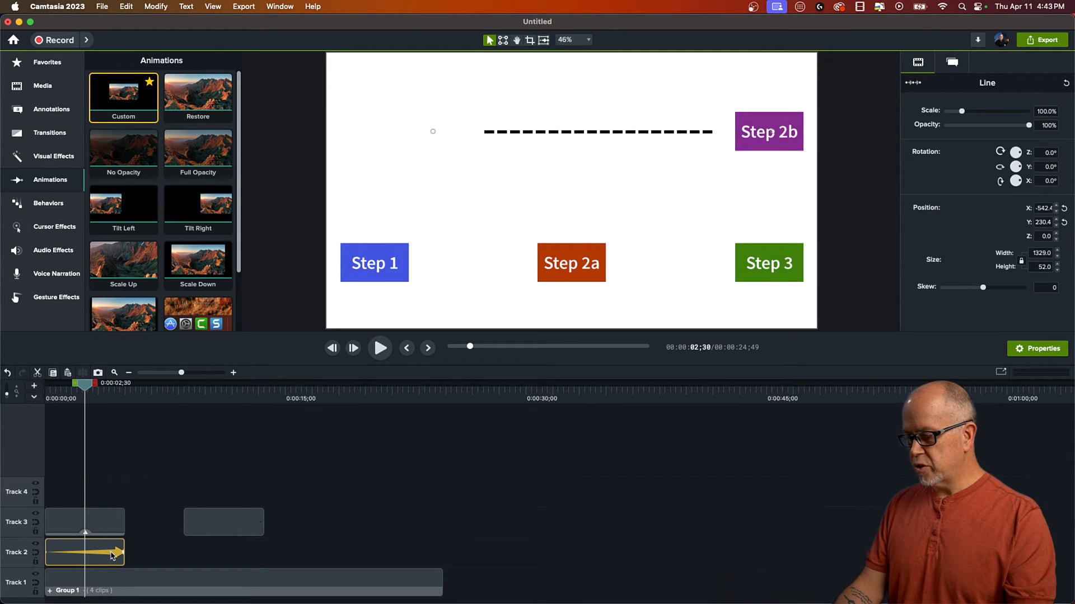
# Shorten the Track 2 arrow and Track 3 rectangle clips to end at 0:00:03;20 and preview the faster motion from the beginning.
pyautogui.moveTo(123, 554); pyautogui.dragTo(98, 526)
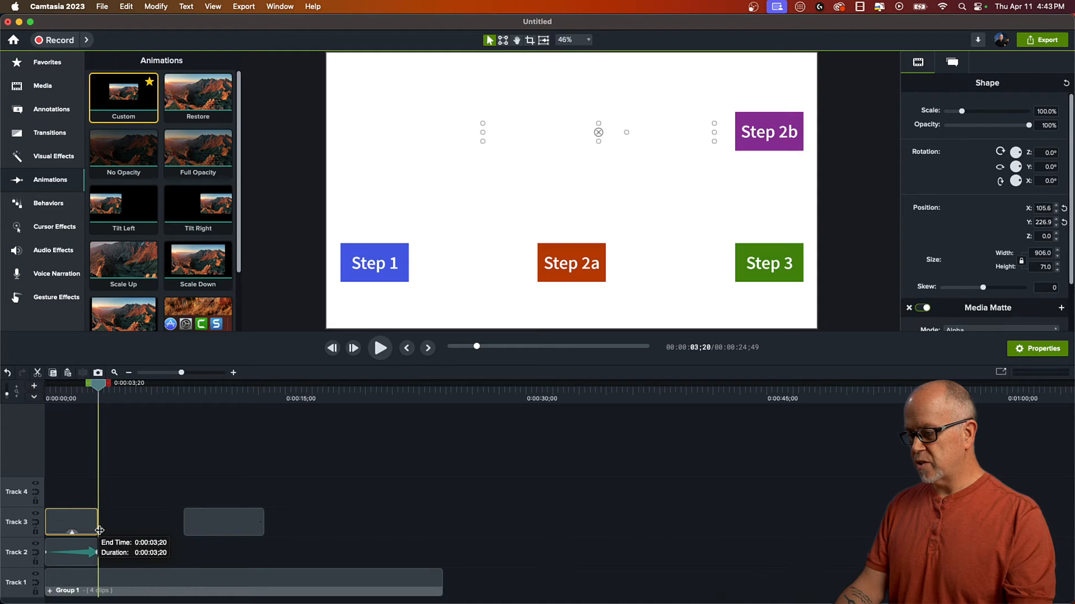
pyautogui.moveTo(96, 385); pyautogui.dragTo(12, 389)
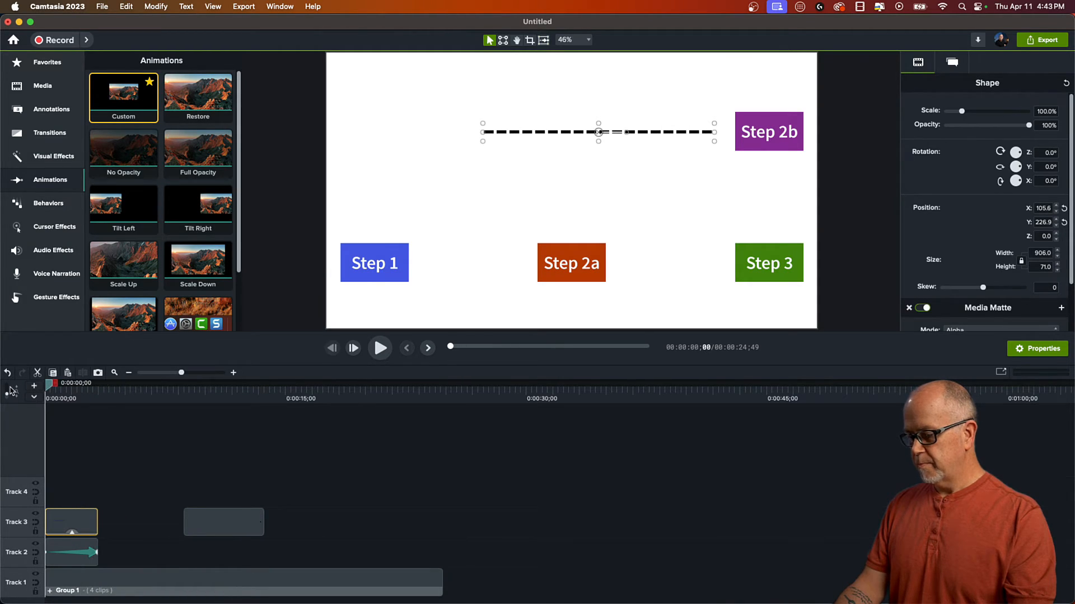
pyautogui.press('space')
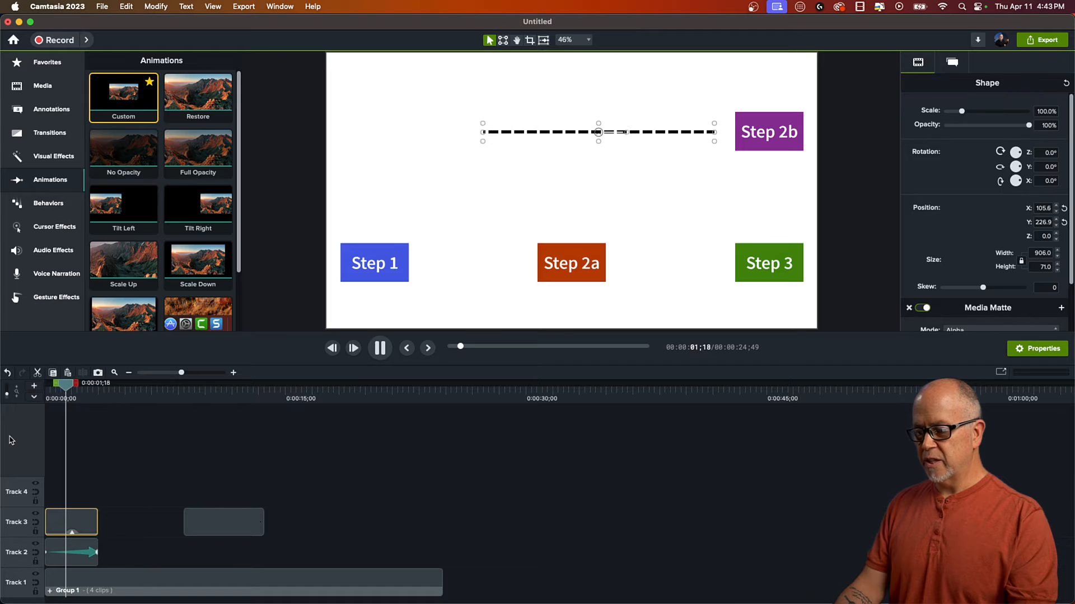
pyautogui.press('space')
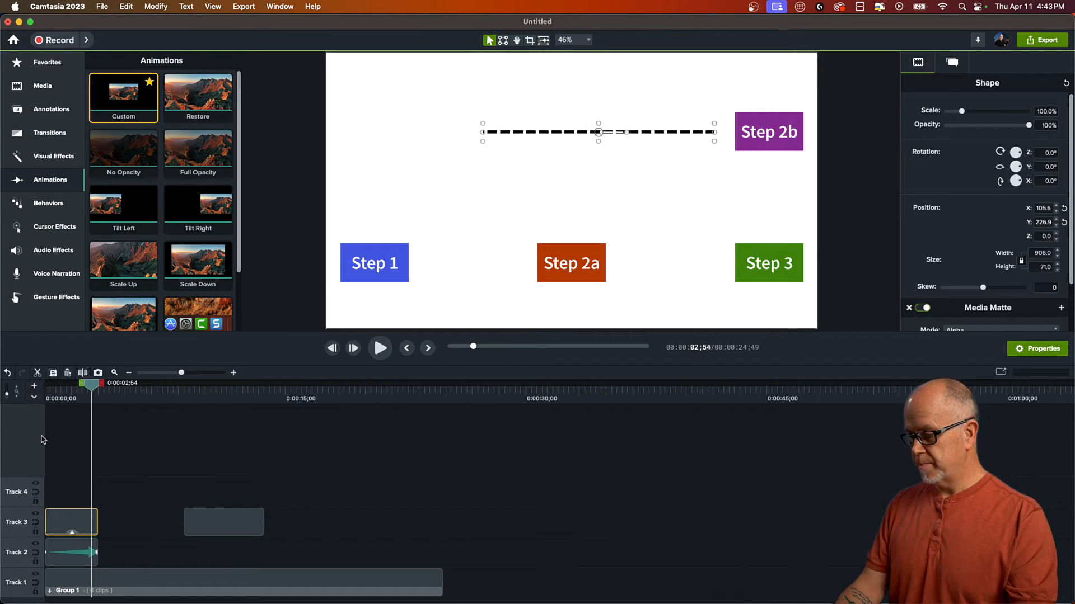
# Move the duplicate dashed arrow clip from Track 3 to the start of Track 4.
pyautogui.click(78, 565)
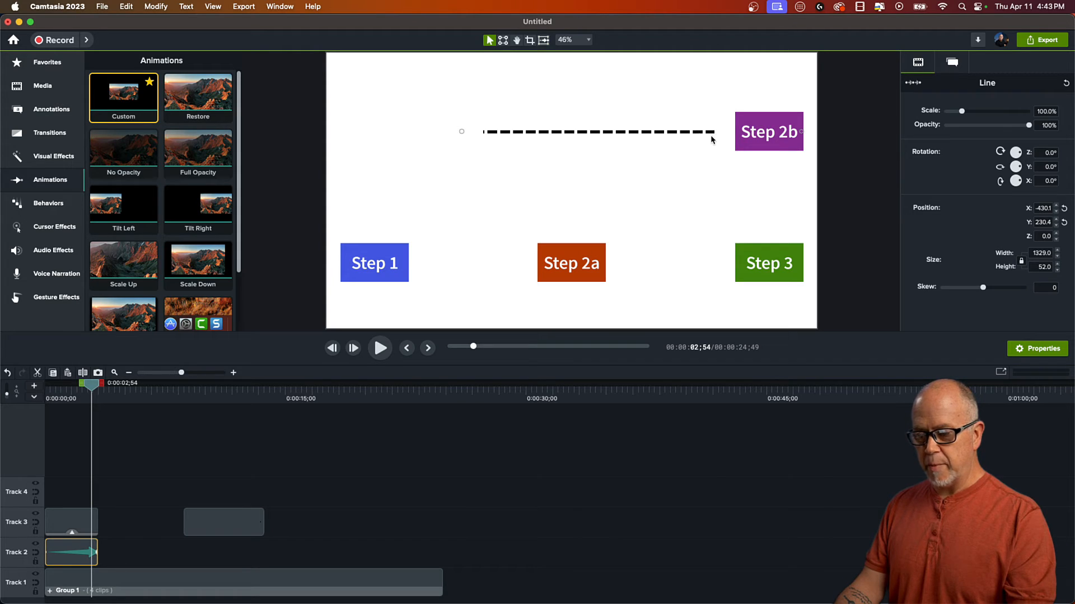
pyautogui.click(227, 526)
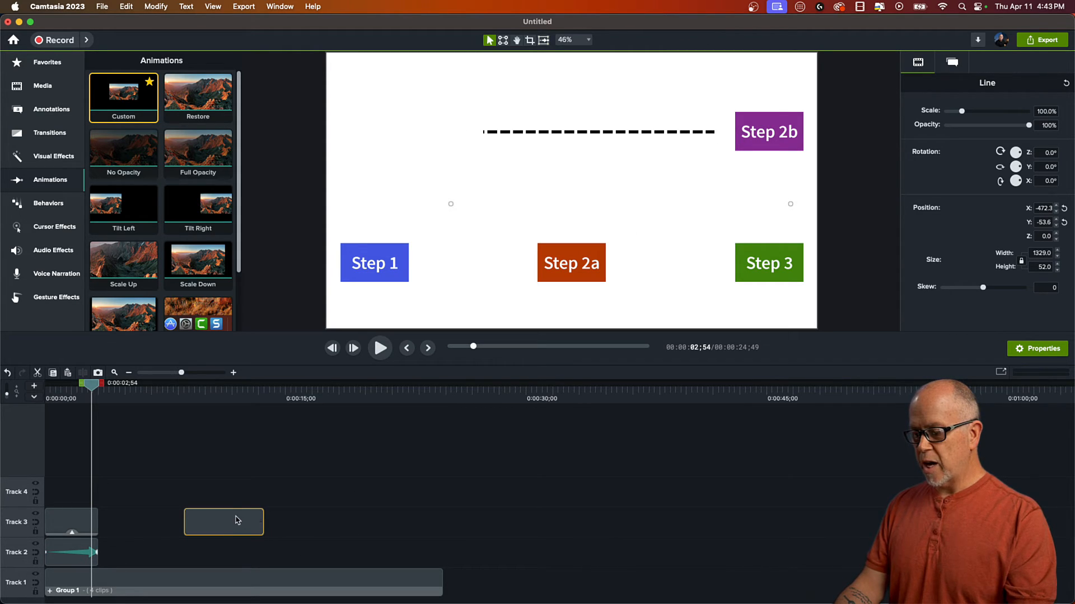
pyautogui.moveTo(237, 524); pyautogui.dragTo(99, 493)
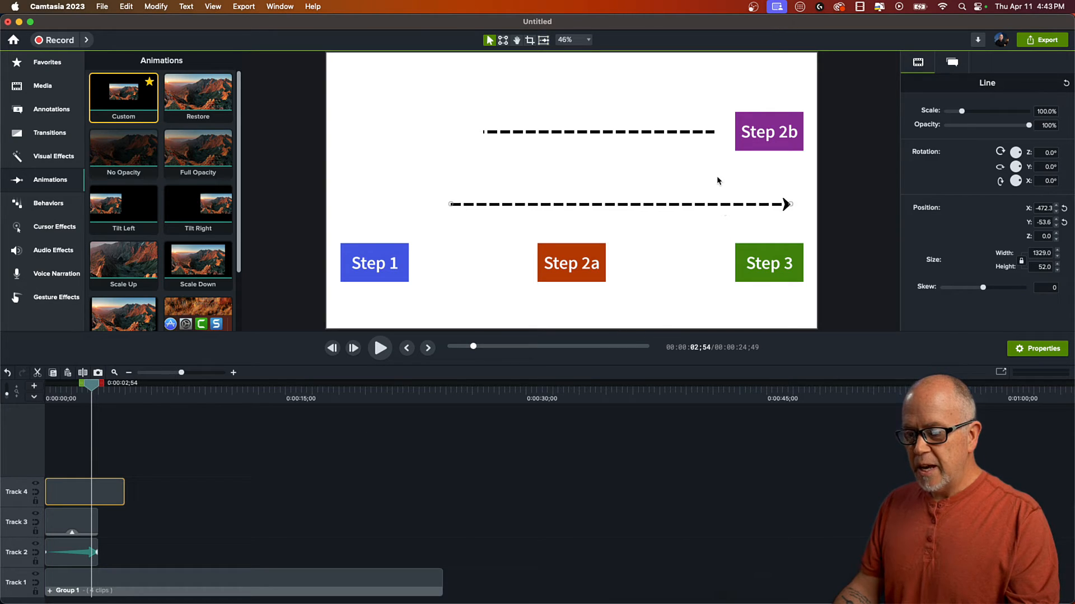
# Align the duplicate arrow with the moving dashes, its tip just short of the Step 2b box, at about X -732.6, Y 230.1.
pyautogui.scroll(3, 717, 180)
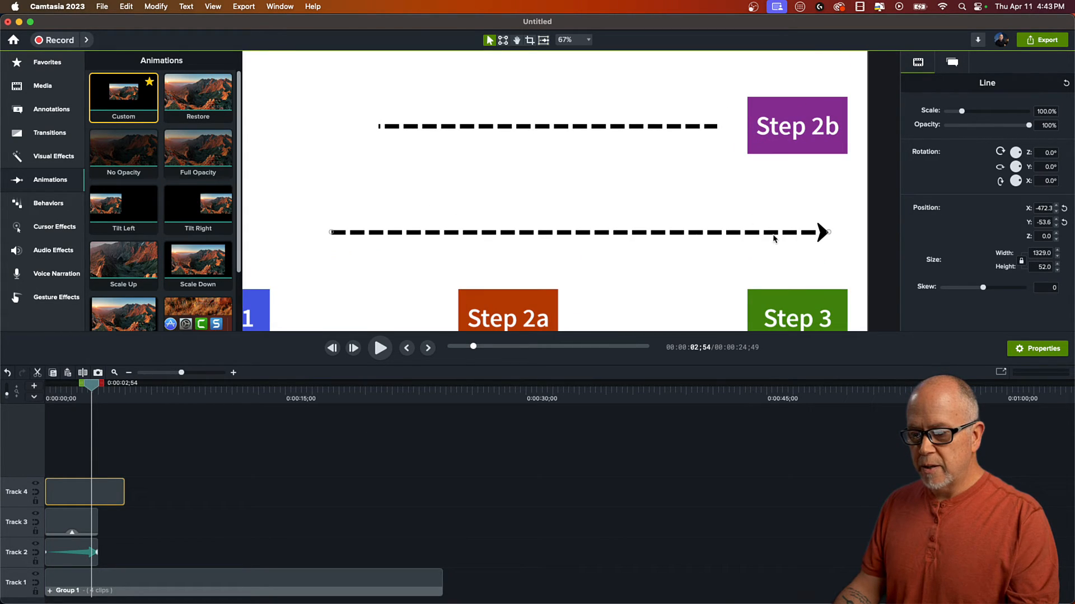
pyautogui.moveTo(774, 238); pyautogui.dragTo(692, 150)
pyautogui.scroll(6, 677, 131)
pyautogui.scroll(-5, 633, 237)
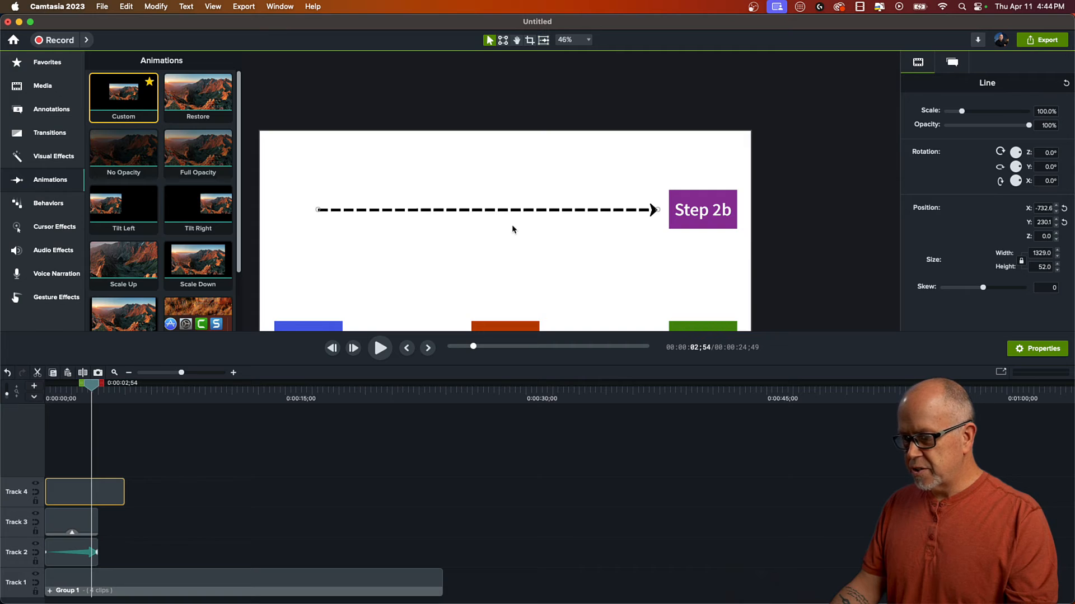
# Crop the tail of the Track 4 arrow away, keeping only its arrowhead and the last couple of dashes.
pyautogui.click(529, 40)
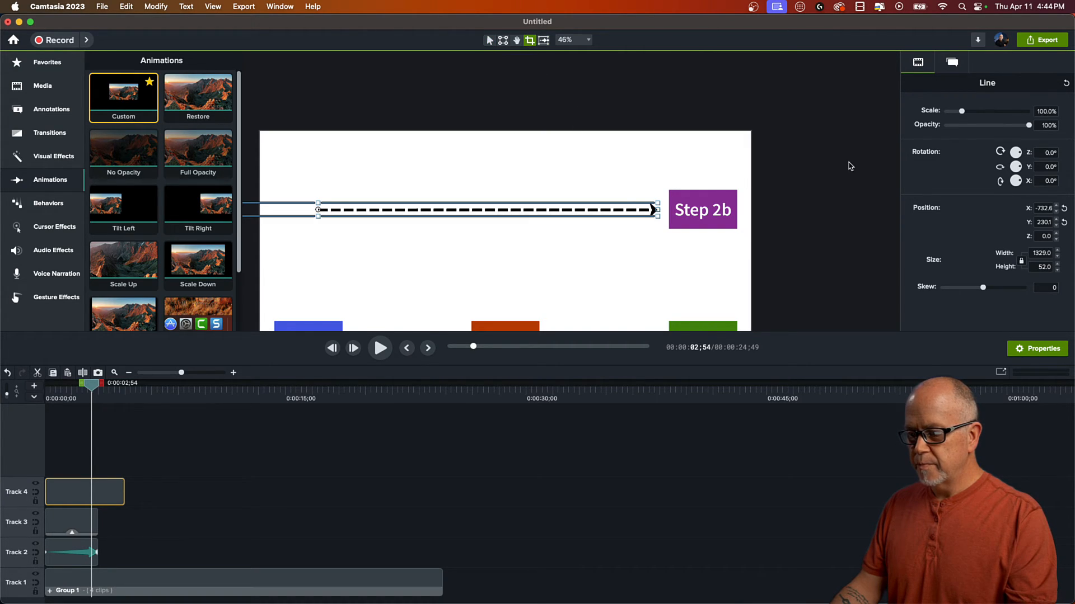
pyautogui.scroll(-3, 853, 167)
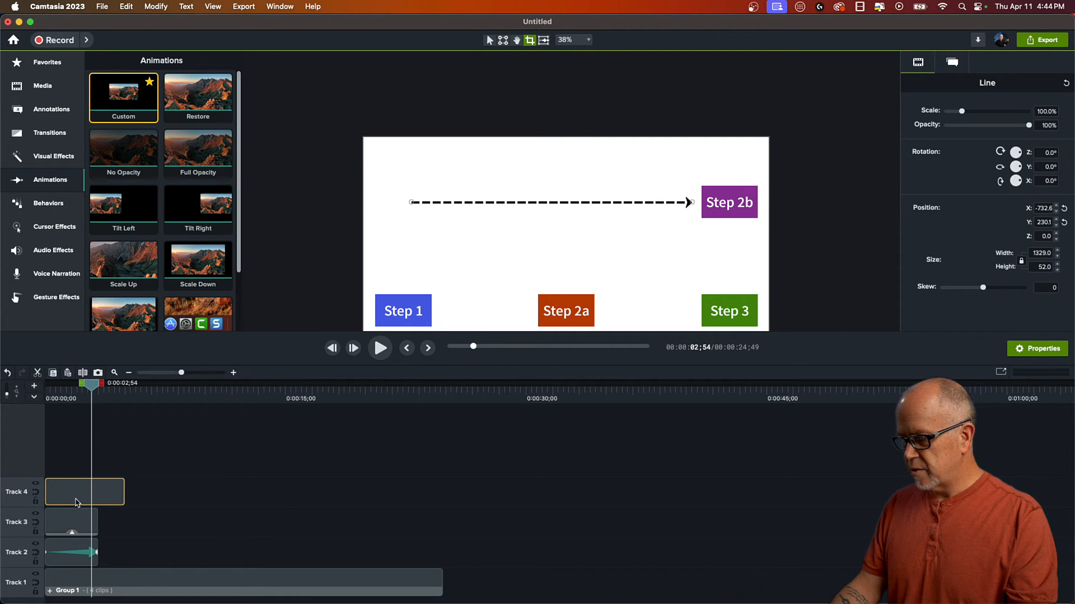
pyautogui.click(76, 503)
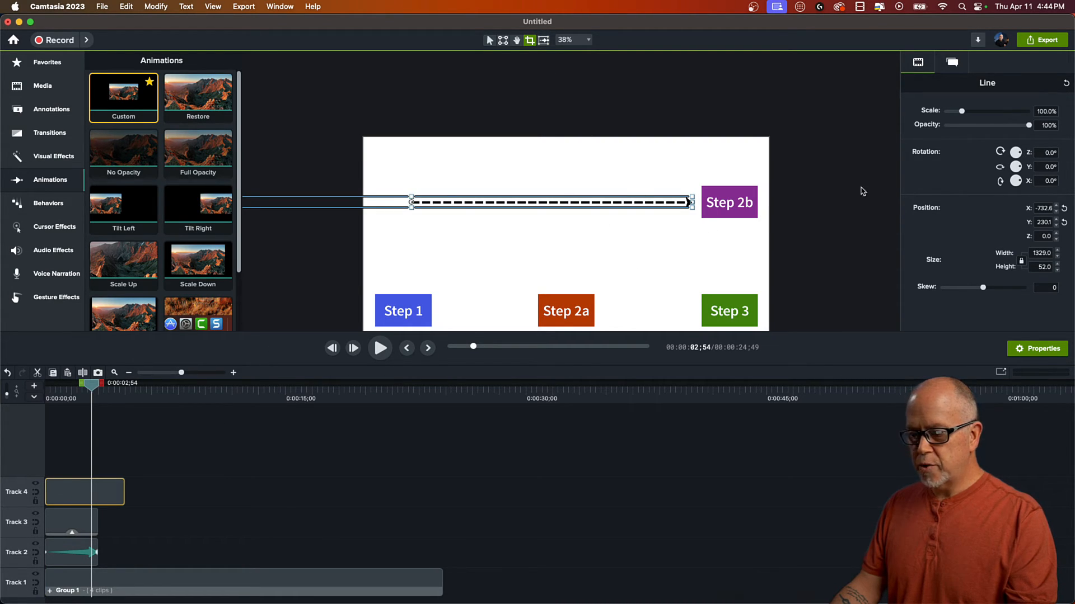
pyautogui.scroll(-4, 862, 191)
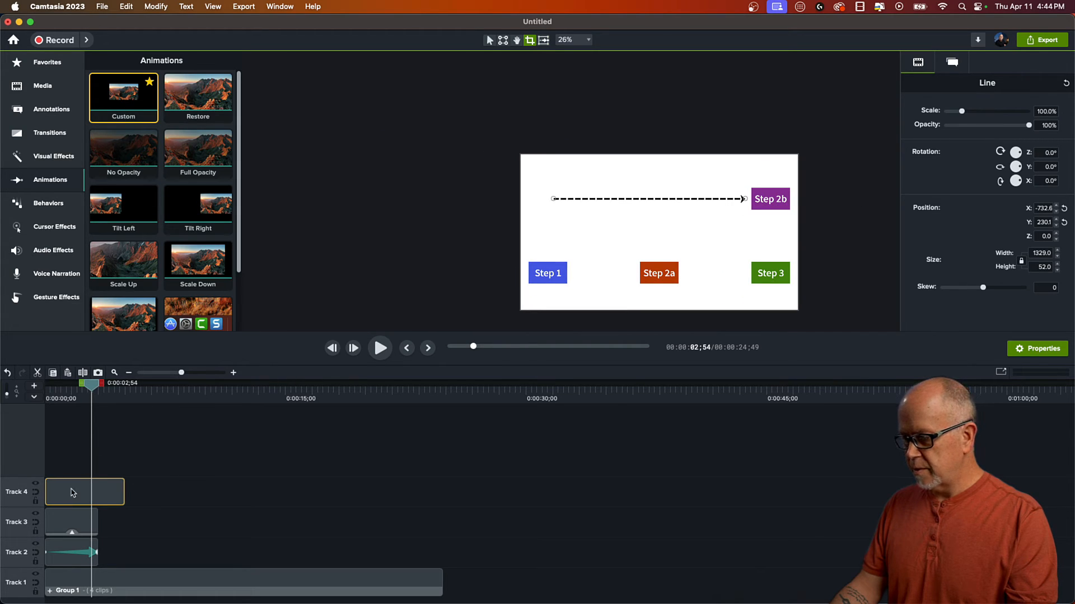
pyautogui.click(529, 40)
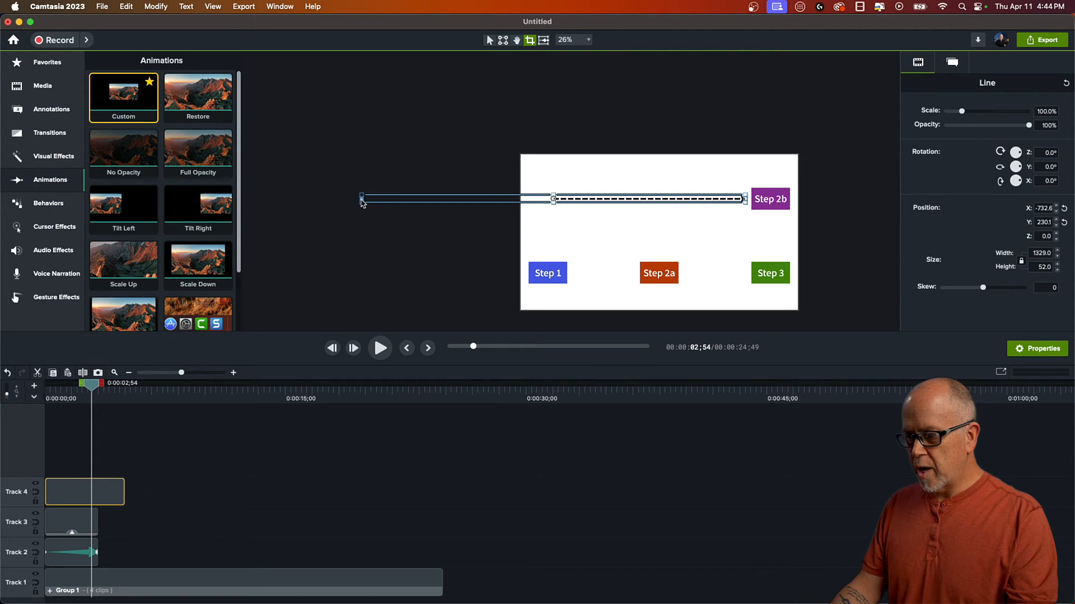
pyautogui.moveTo(362, 201); pyautogui.dragTo(732, 211)
pyautogui.scroll(-2, 733, 210)
pyautogui.scroll(8, 733, 210)
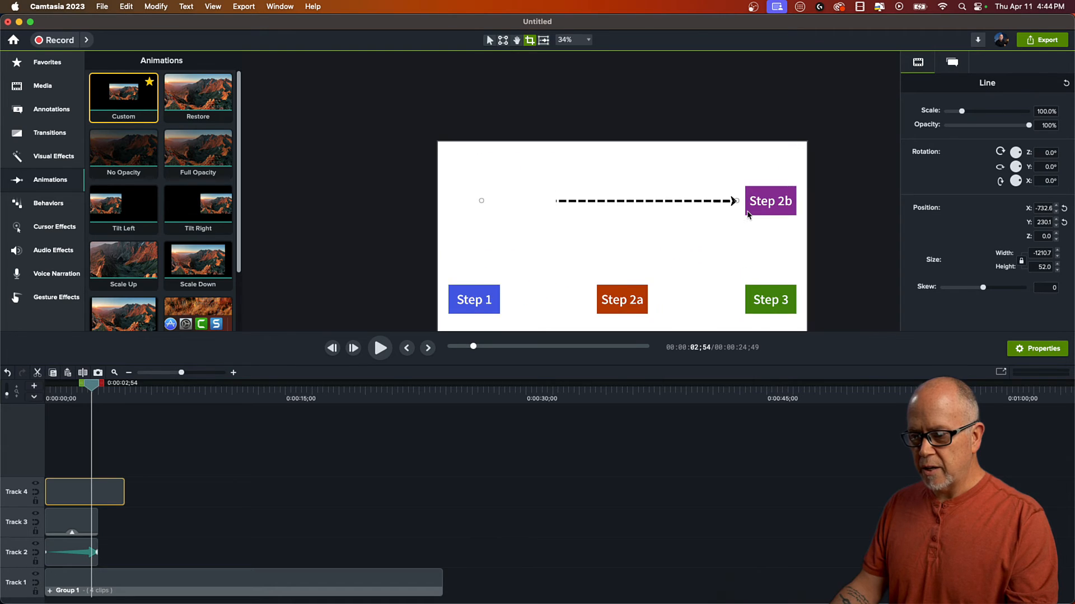
# Tighten the Track 4 arrow's crop closer to the arrowhead, leave crop mode, and fit the canvas to the view.
pyautogui.scroll(5, 732, 210)
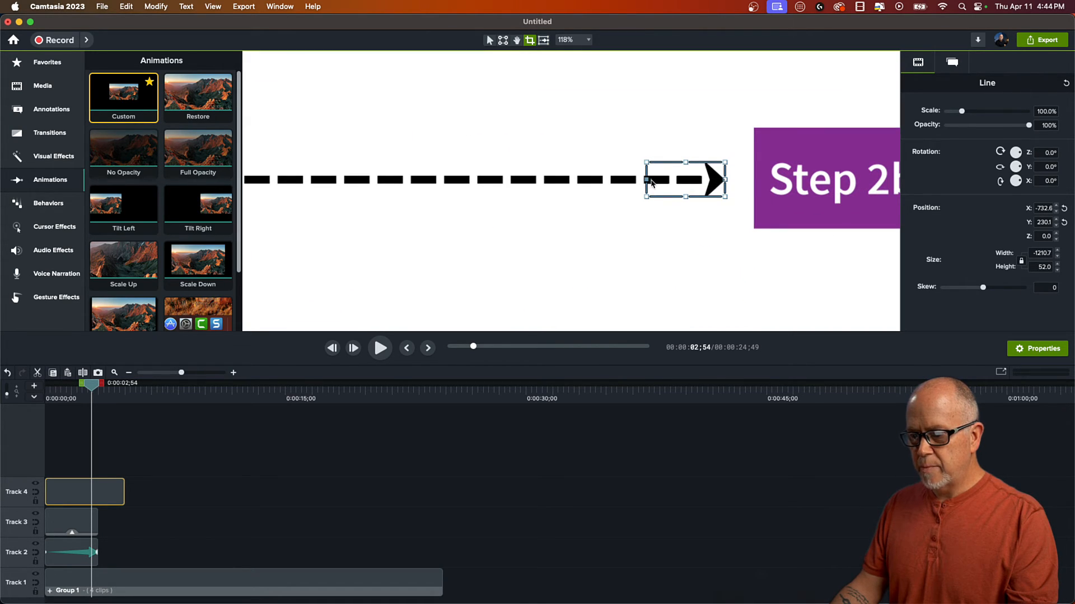
pyautogui.moveTo(651, 181); pyautogui.dragTo(673, 183)
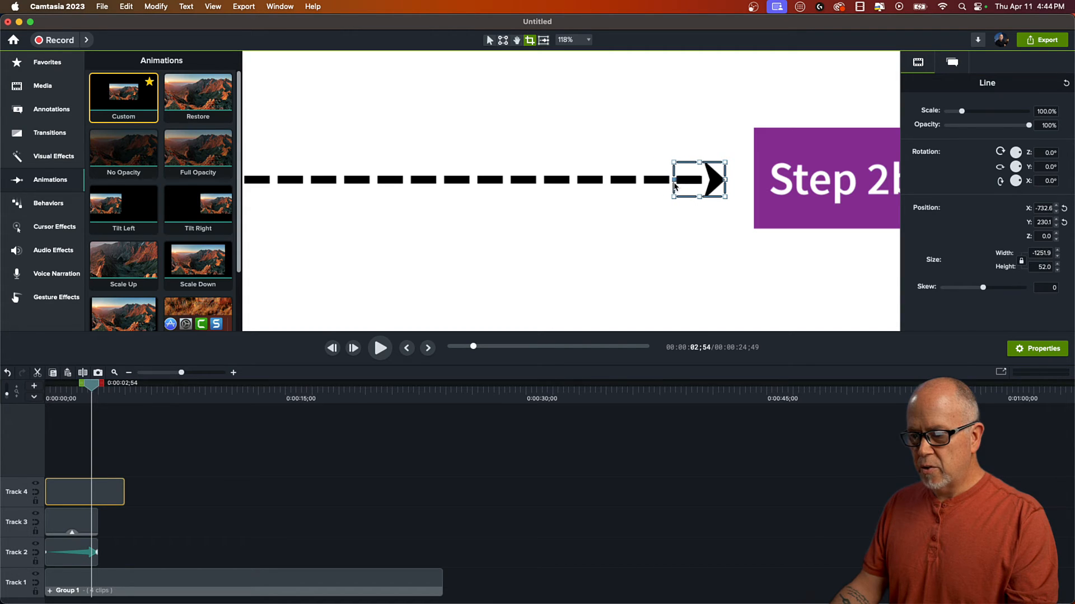
pyautogui.click(488, 42)
pyautogui.click(568, 41)
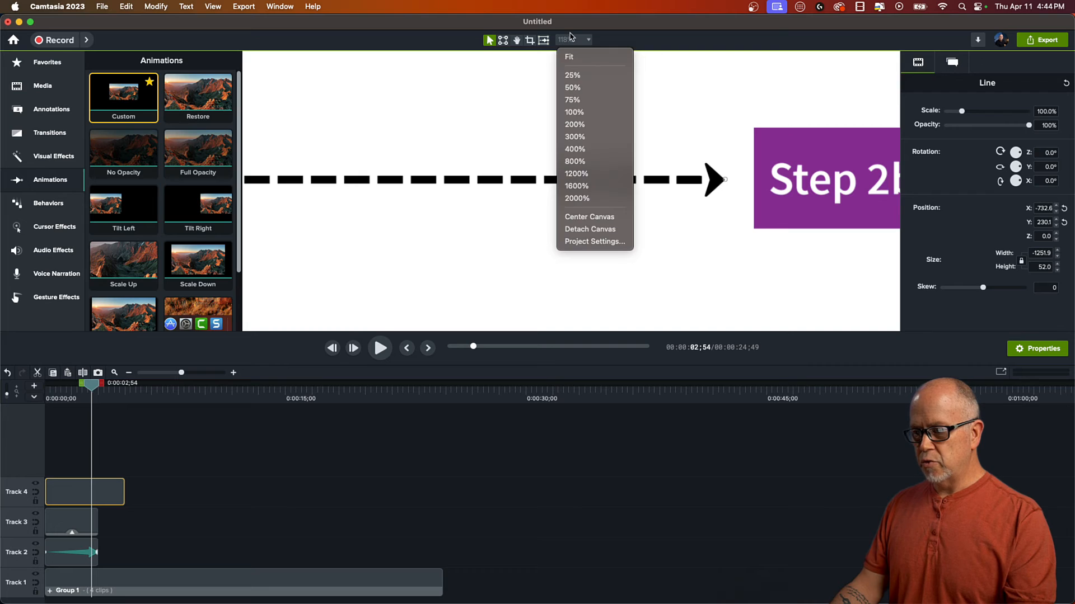
pyautogui.click(574, 55)
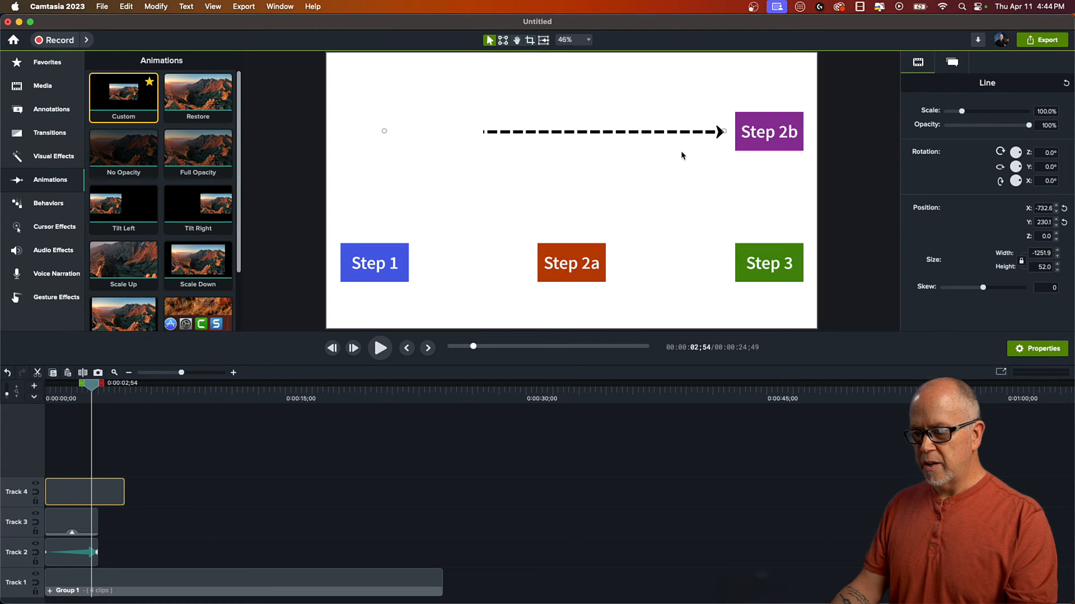
# Trim the Track 4 arrowhead clip to end at 0:00:03;20 and preview the complete dashed arrow animation from the beginning.
pyautogui.click(122, 456)
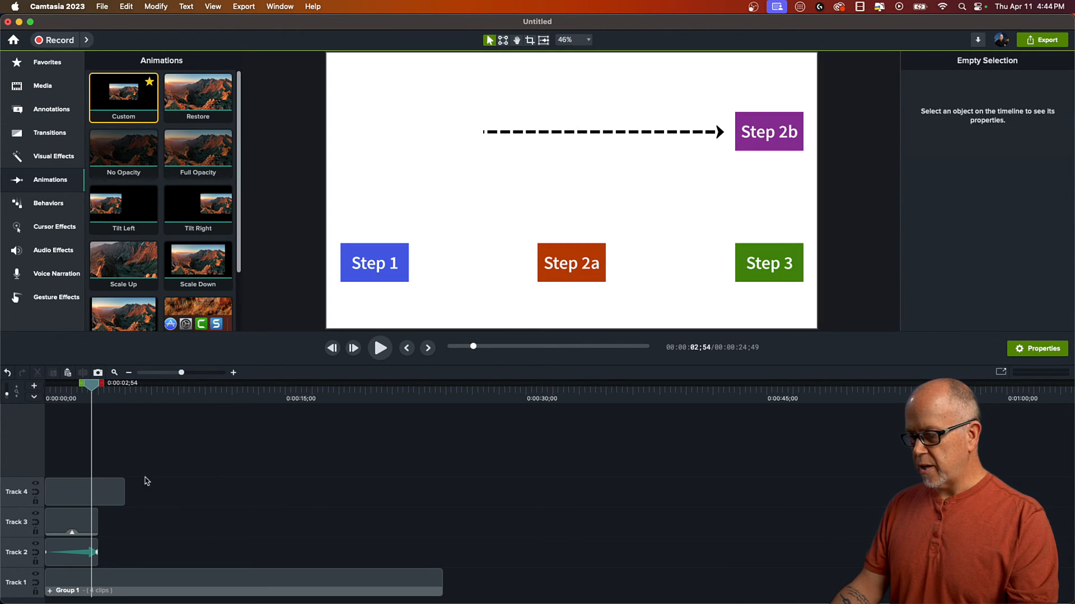
pyautogui.moveTo(124, 491); pyautogui.dragTo(97, 492)
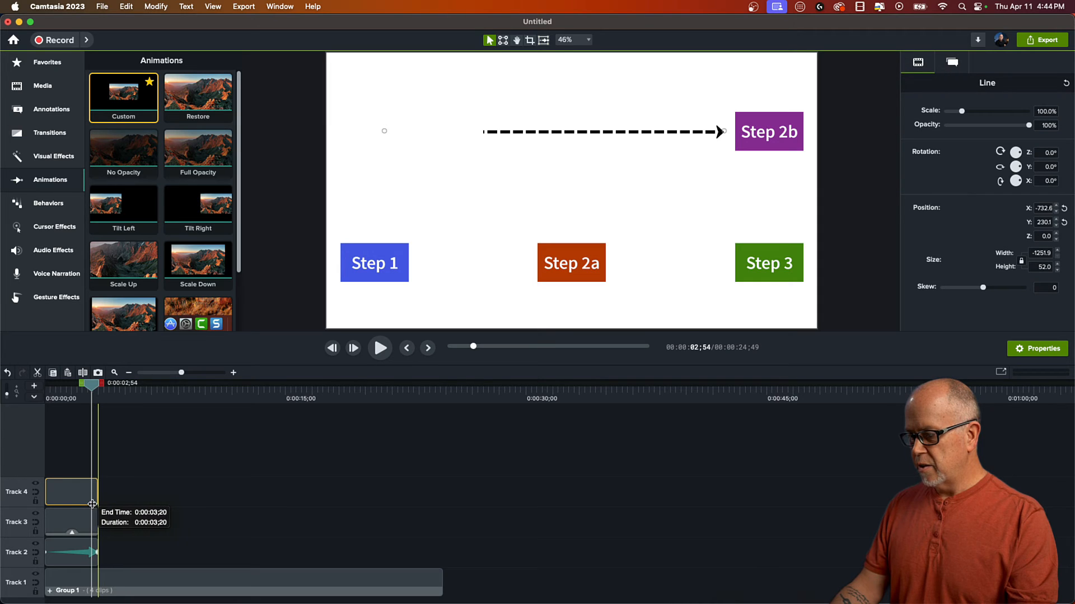
pyautogui.moveTo(182, 373); pyautogui.dragTo(41, 406)
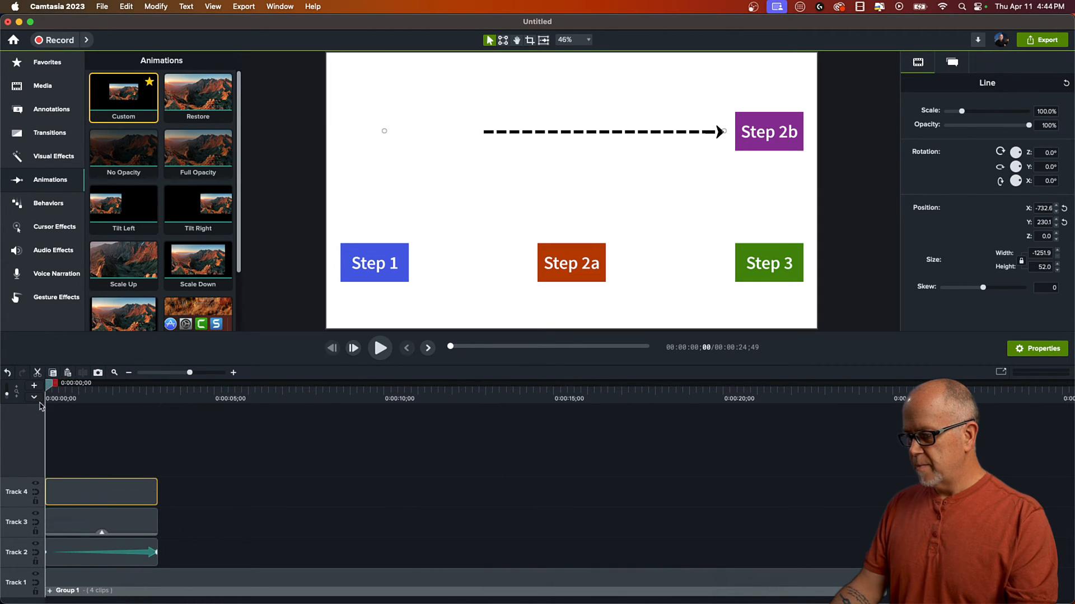
pyautogui.click(76, 438)
pyautogui.press('space')
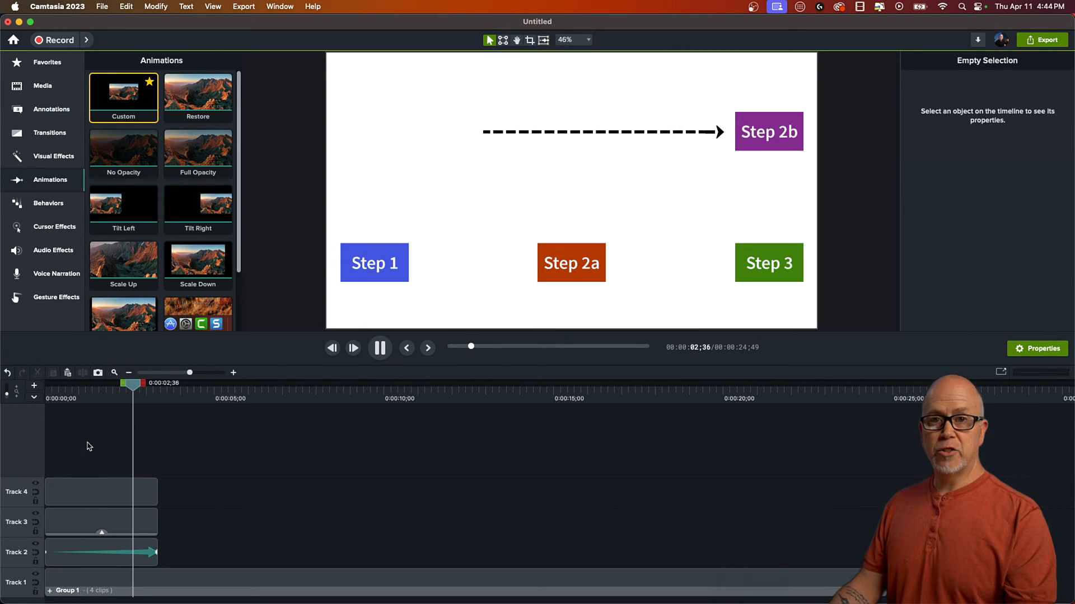
pyautogui.press('space')
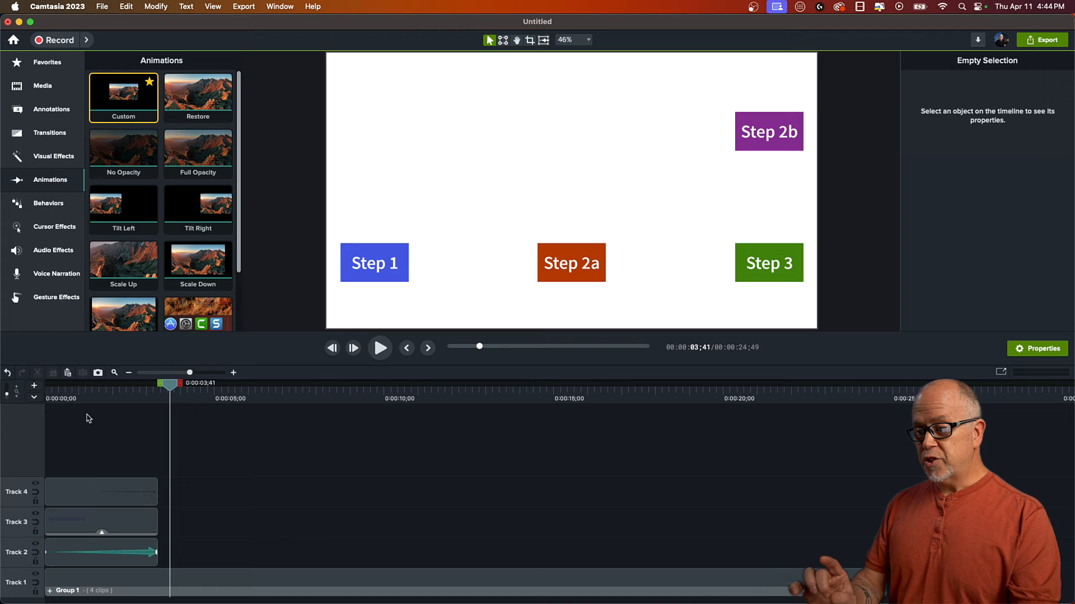
# Group the three arrow clips on Tracks 2, 3 and 4 into a single clip.
pyautogui.click(109, 392)
pyautogui.click(126, 490)
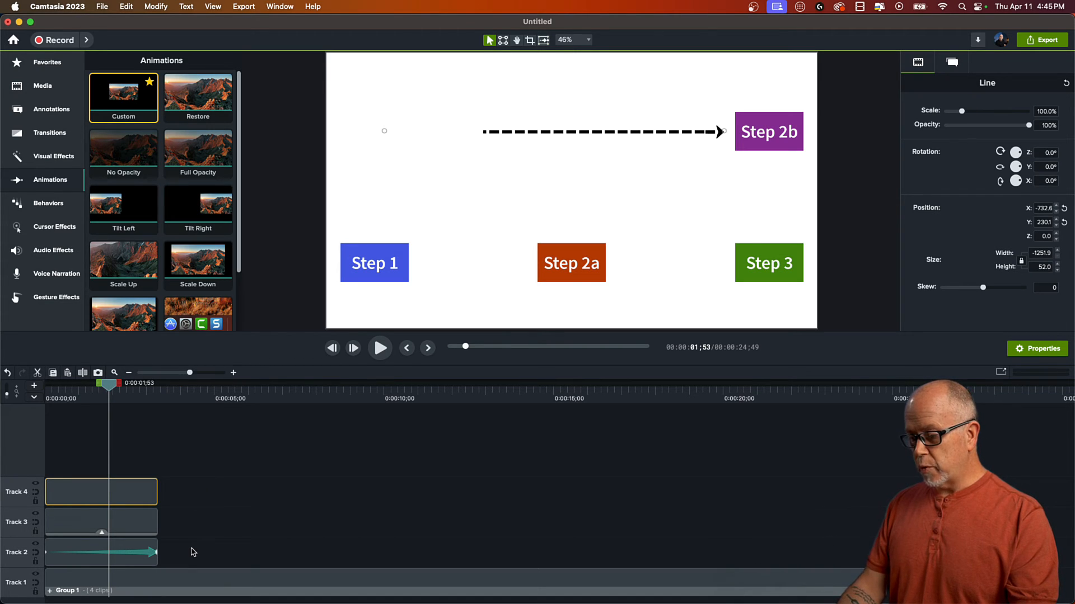
pyautogui.moveTo(192, 549); pyautogui.dragTo(95, 496)
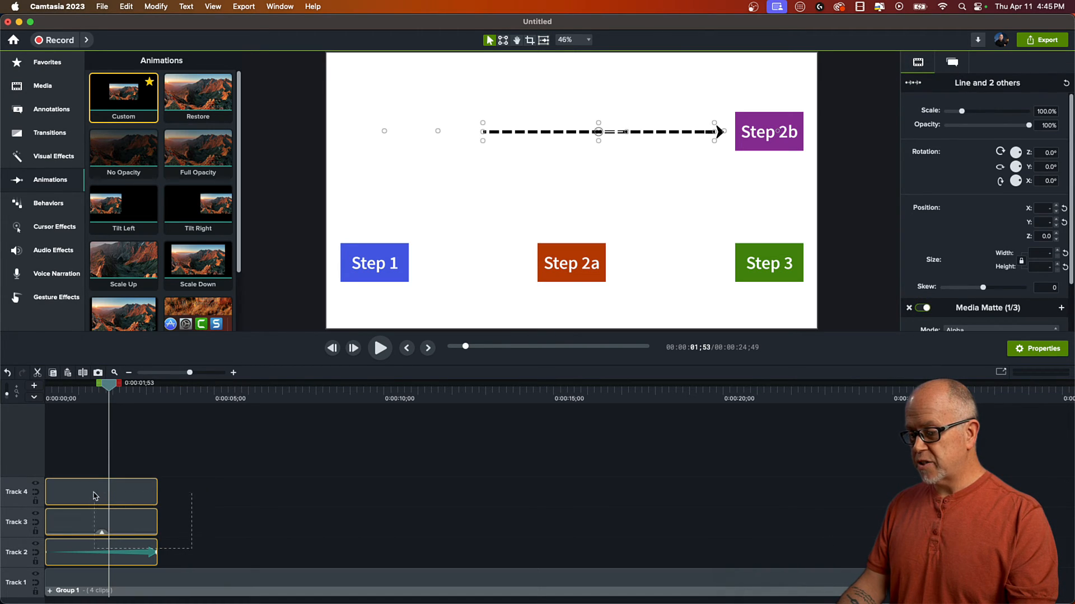
pyautogui.rightClick(125, 497)
pyautogui.click(152, 509)
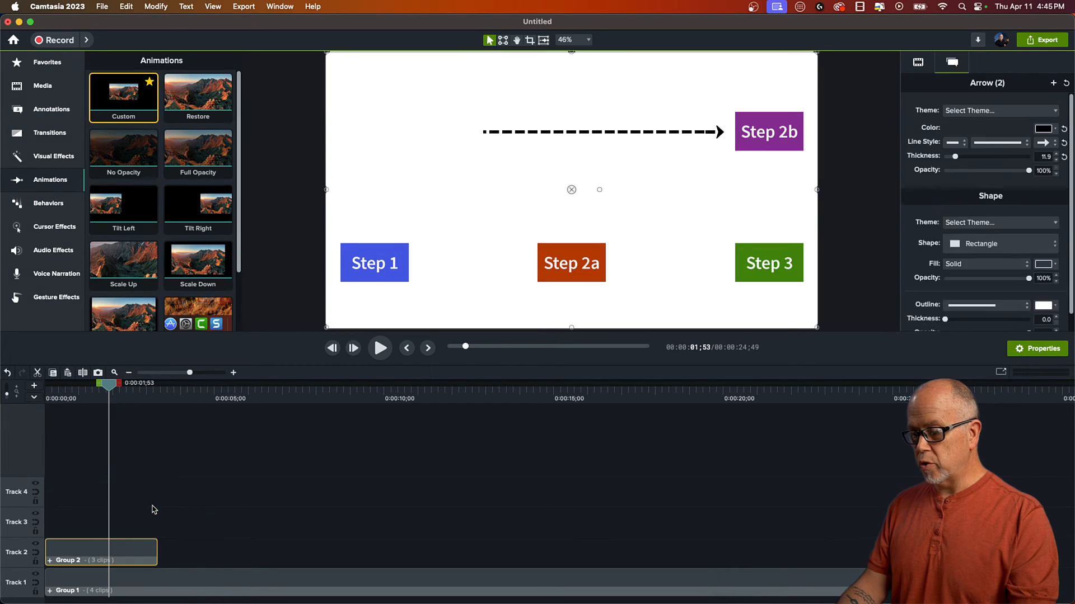
# Preview the grouped dashed arrow animation from the beginning of the timeline, stopping at about 0:00:01;27.
pyautogui.moveTo(110, 385); pyautogui.dragTo(39, 394)
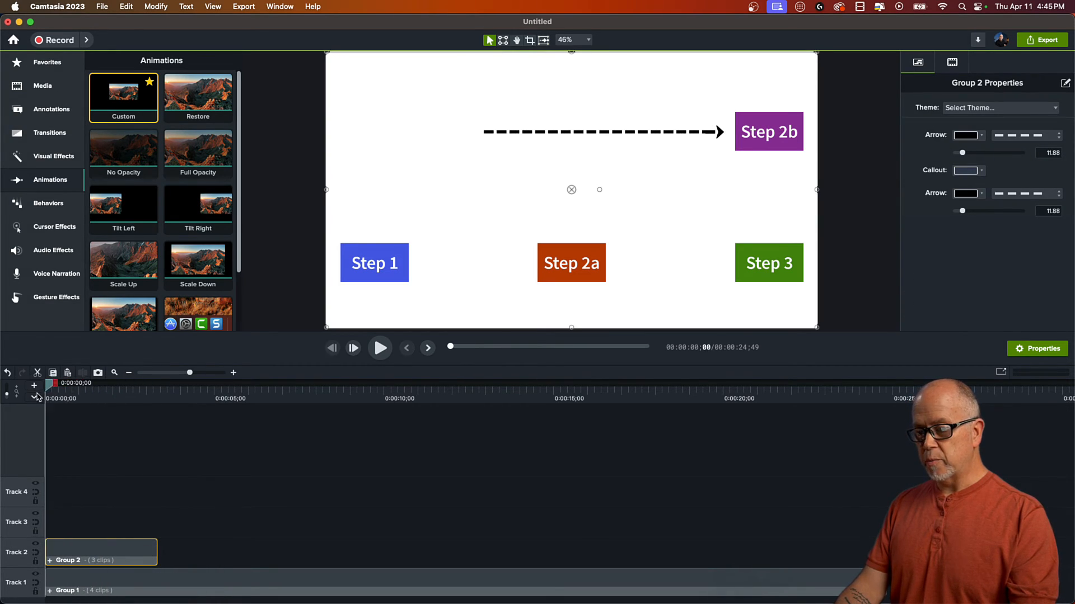
pyautogui.click(105, 511)
pyautogui.press('space')
pyautogui.press('space')
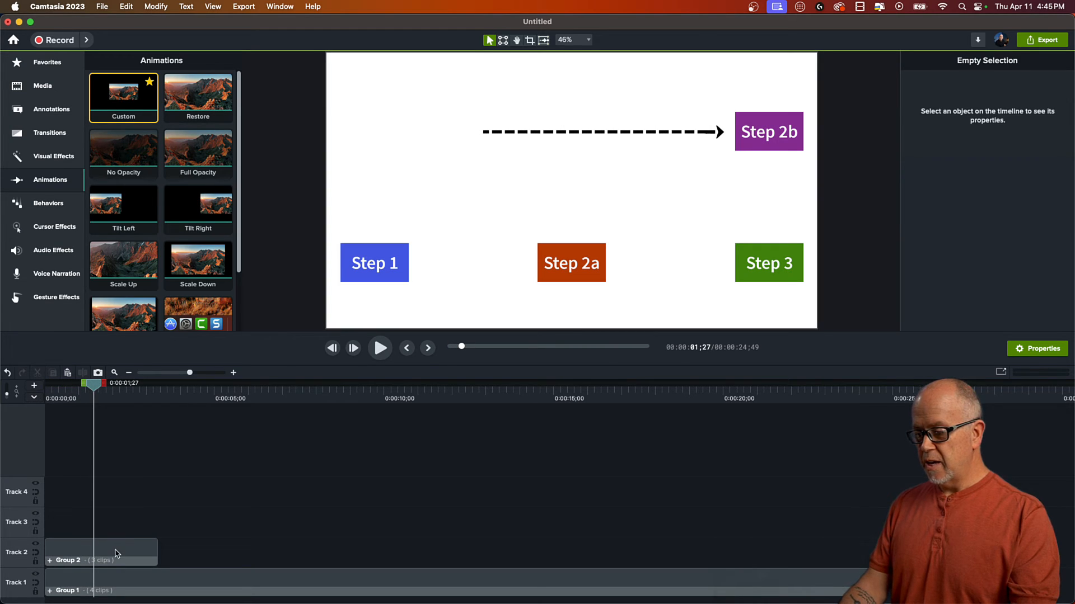
# Duplicate the arrow group and place the copy level with Step 1 and Step 2a, its tip just short of the Step 2a box.
pyautogui.click(109, 552)
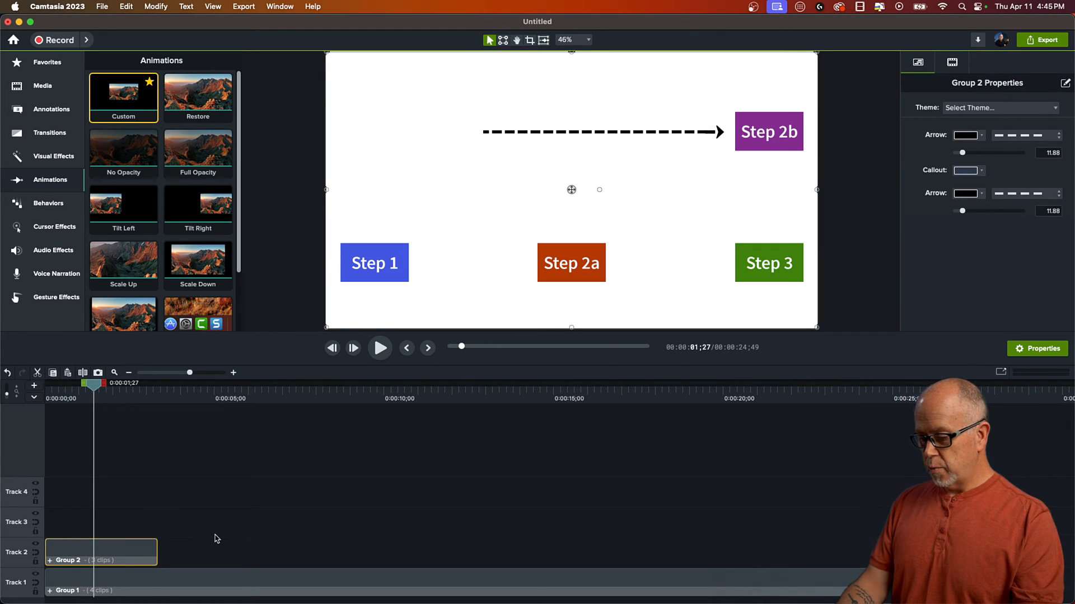
pyautogui.press('super+d')
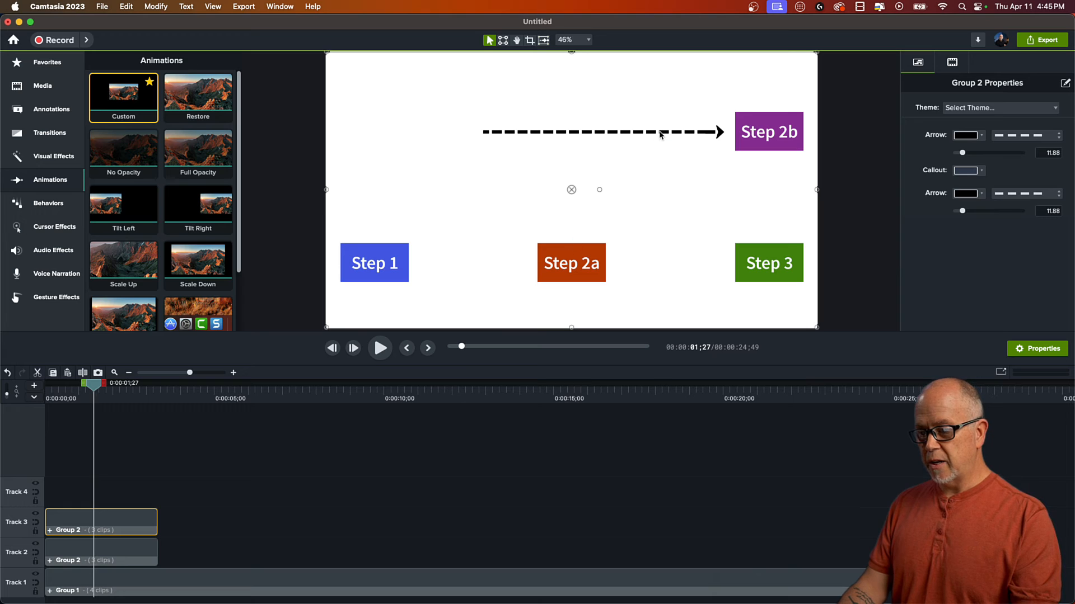
pyautogui.moveTo(660, 135); pyautogui.dragTo(530, 219)
pyautogui.scroll(-3, 858, 157)
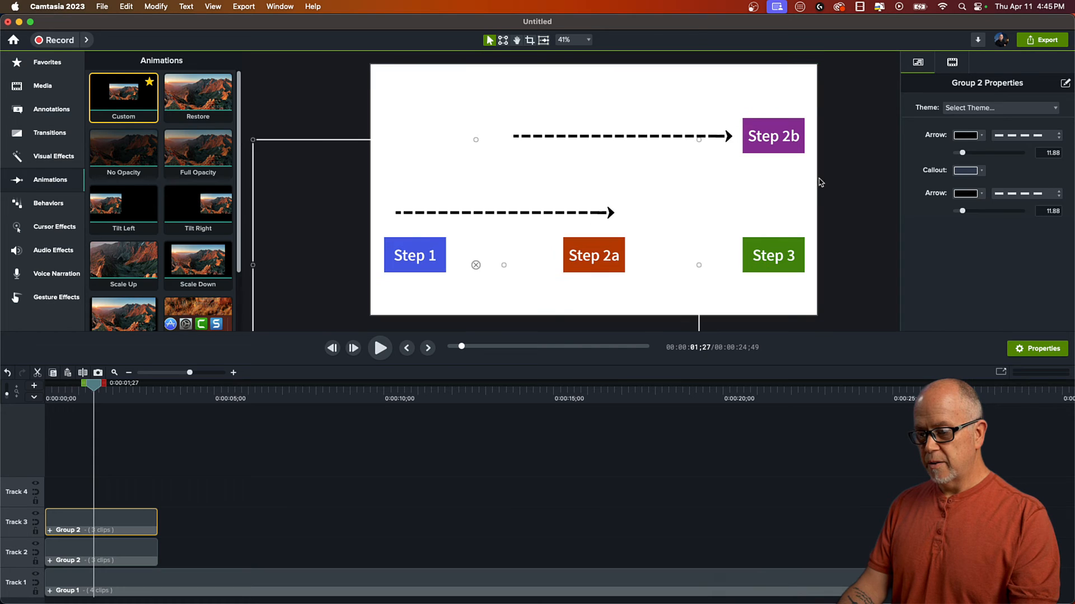
pyautogui.moveTo(618, 206); pyautogui.dragTo(577, 237)
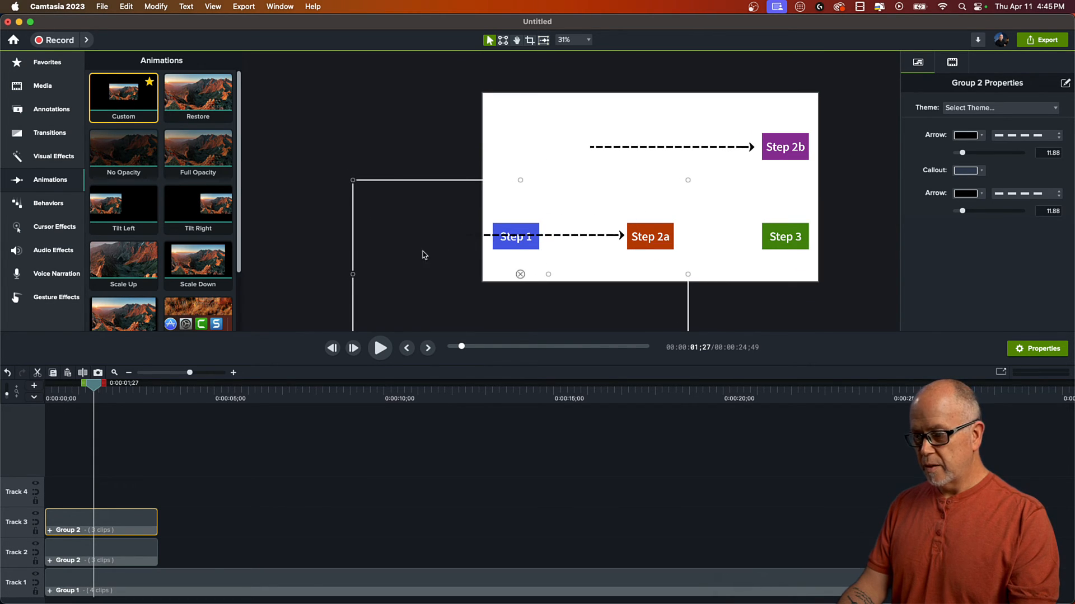
# Crop the Track 3 arrow group on all sides so it only spans the gap between Step 1 and Step 2a, and leave crop mode.
pyautogui.click(530, 41)
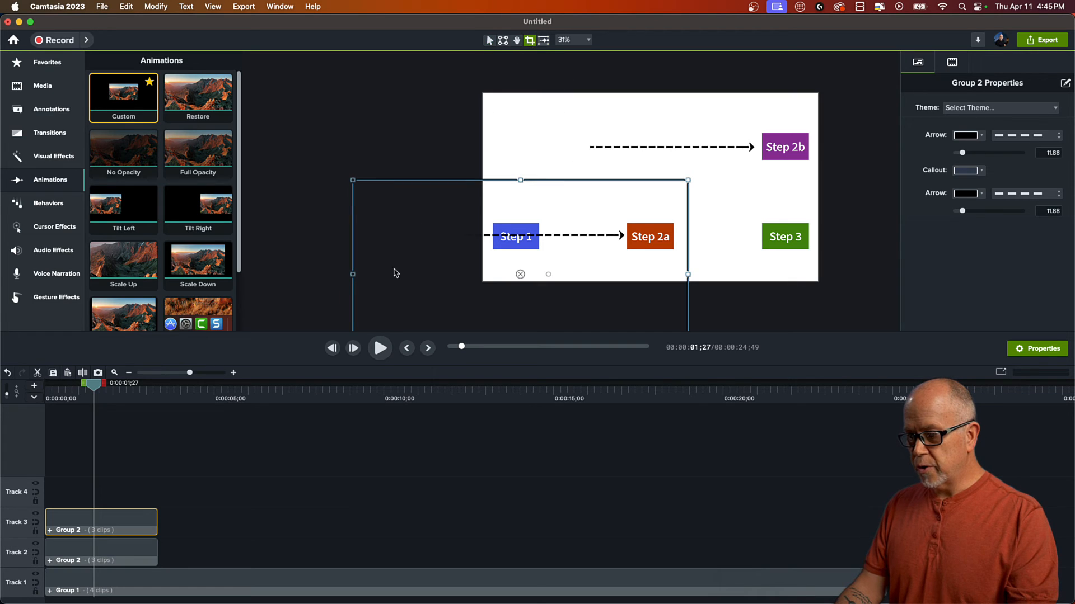
pyautogui.moveTo(353, 275); pyautogui.dragTo(545, 310)
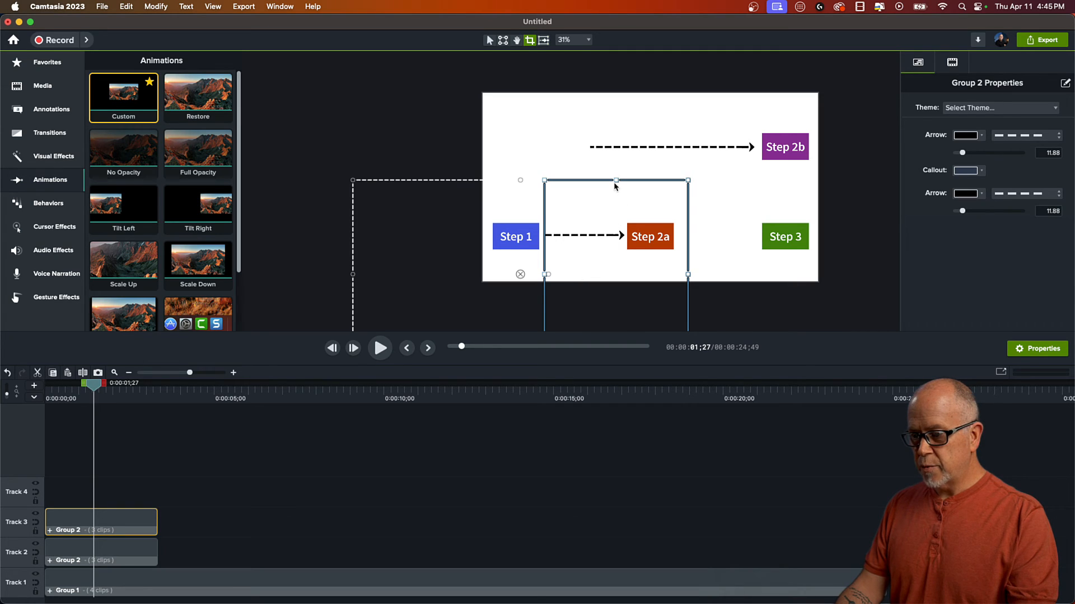
pyautogui.moveTo(617, 180); pyautogui.dragTo(617, 216)
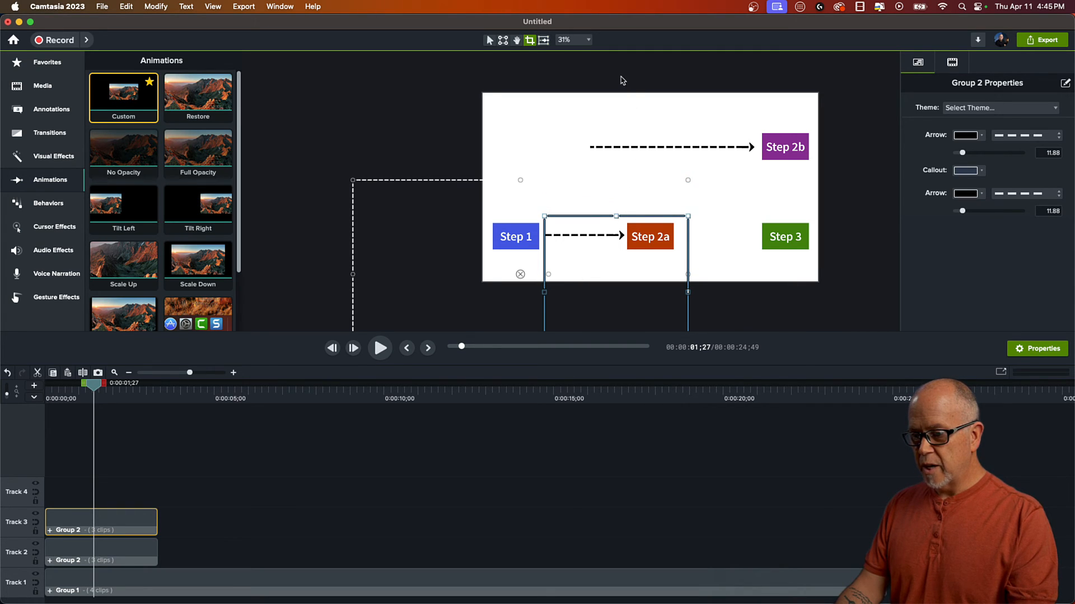
pyautogui.scroll(-3, 610, 75)
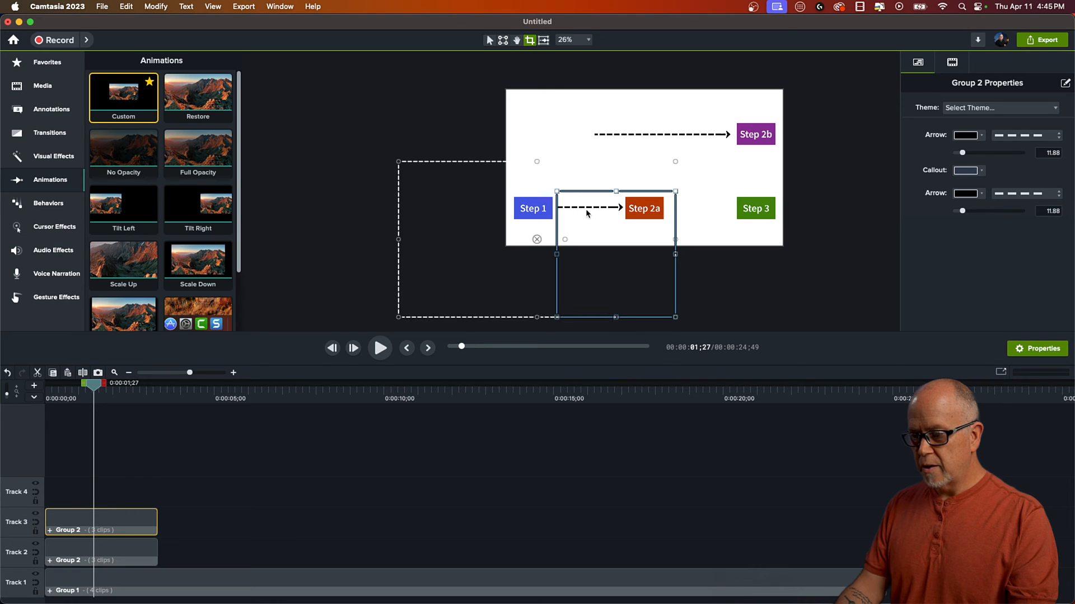
pyautogui.moveTo(617, 321); pyautogui.dragTo(617, 225)
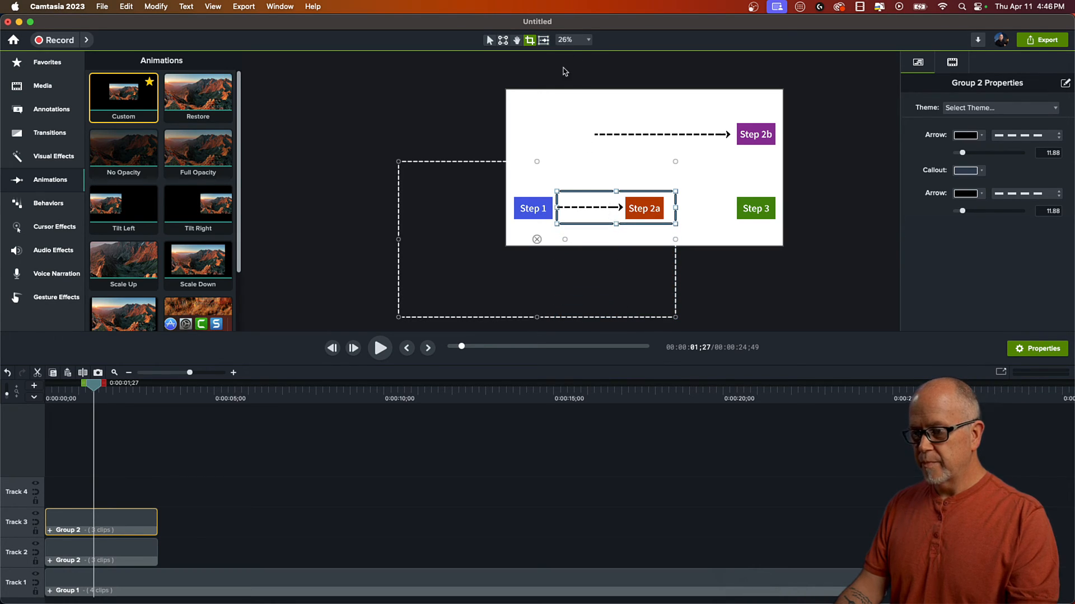
pyautogui.scroll(3, 643, 144)
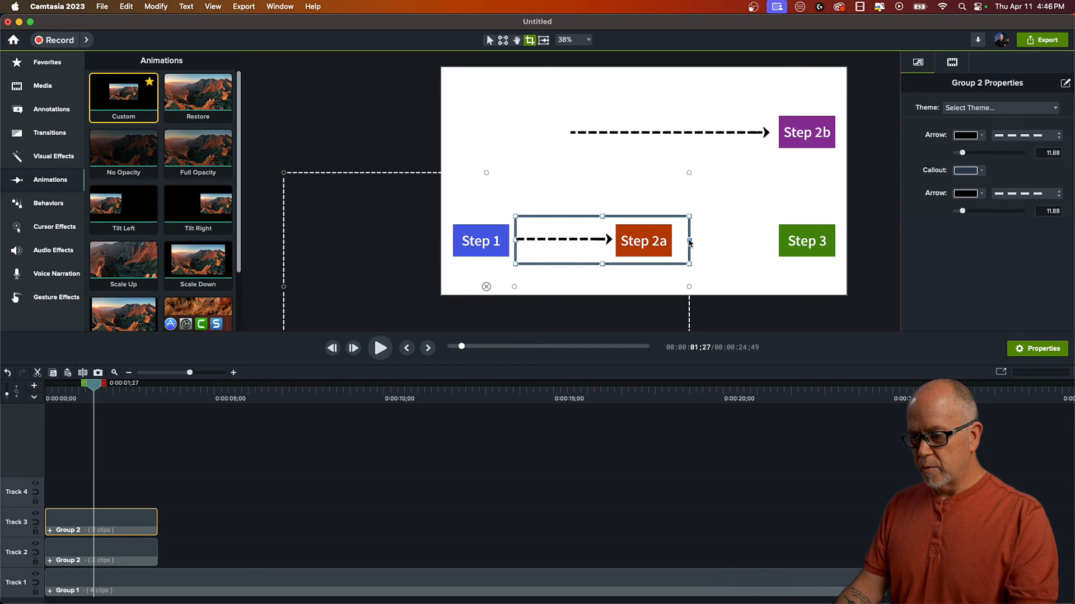
pyautogui.moveTo(690, 242); pyautogui.dragTo(617, 250)
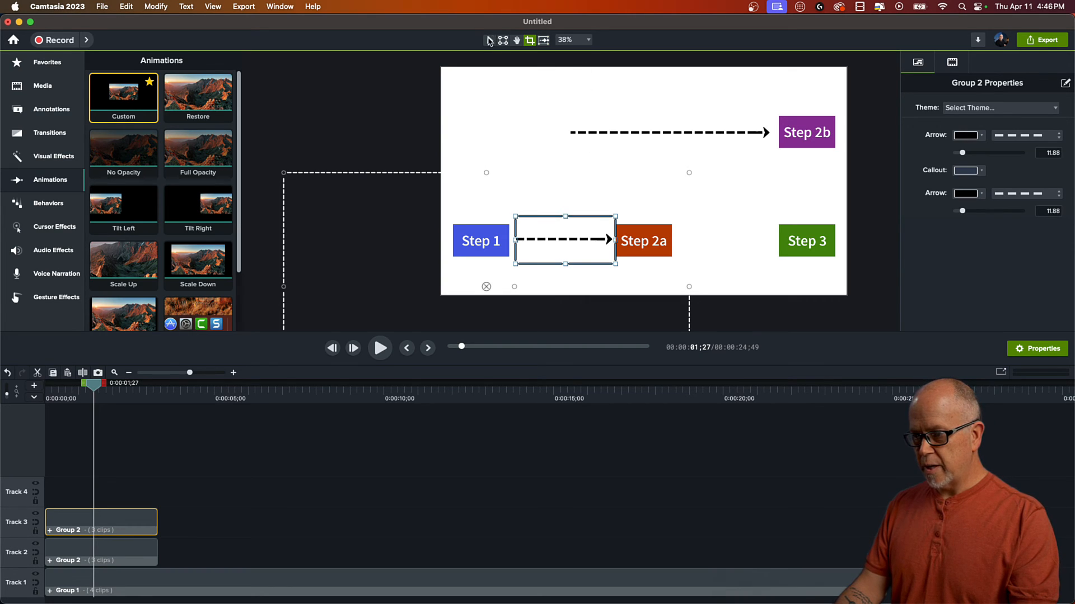
pyautogui.click(488, 40)
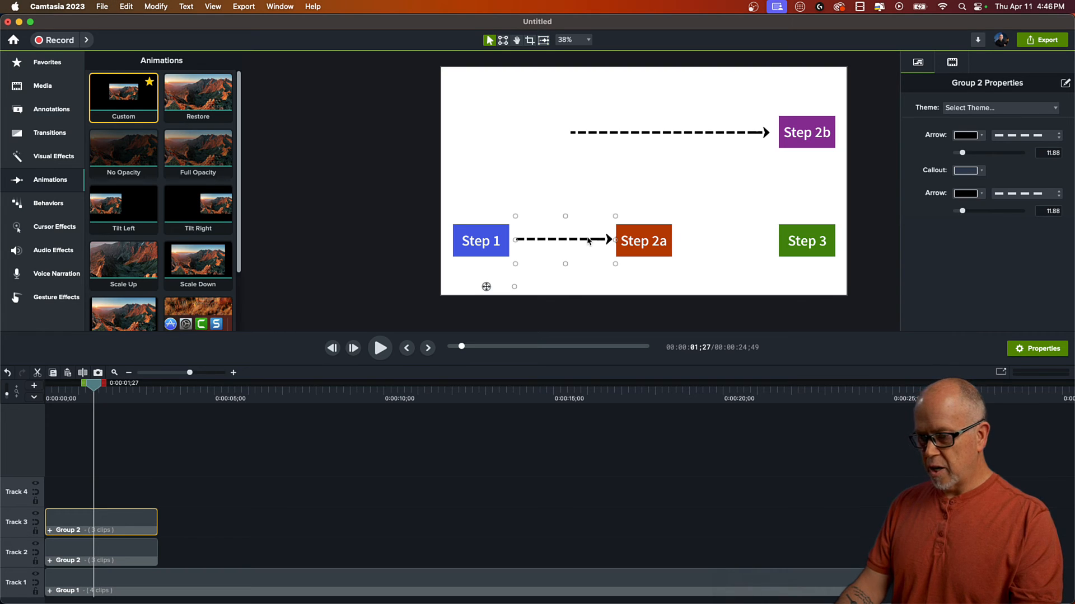
# Paste a copy of the cropped arrow group and place it between the Step 2a and Step 3 boxes.
pyautogui.press('cmd+v')
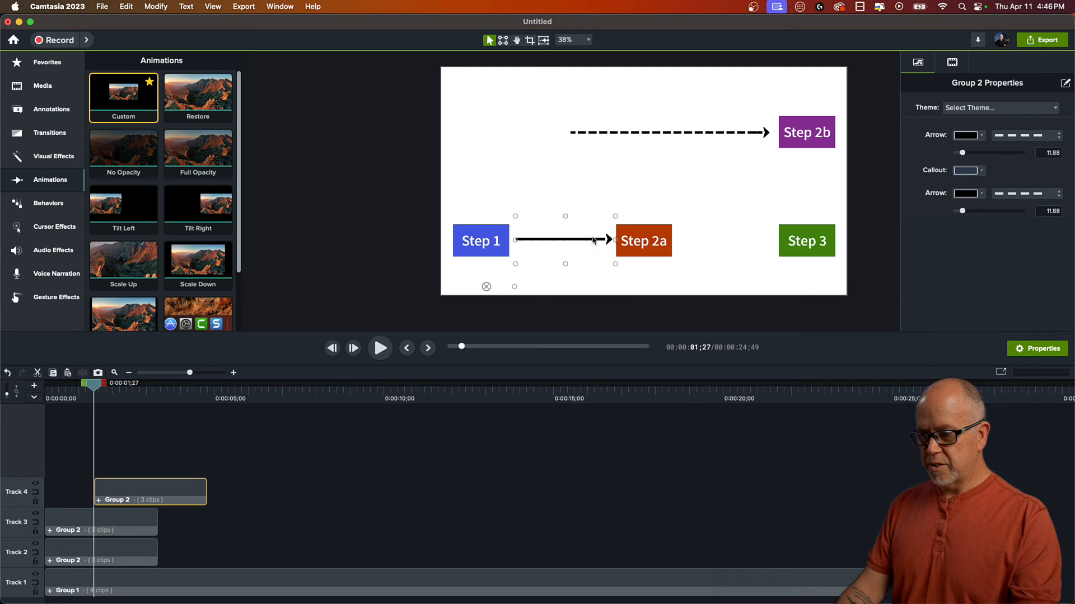
pyautogui.moveTo(594, 241); pyautogui.dragTo(753, 241)
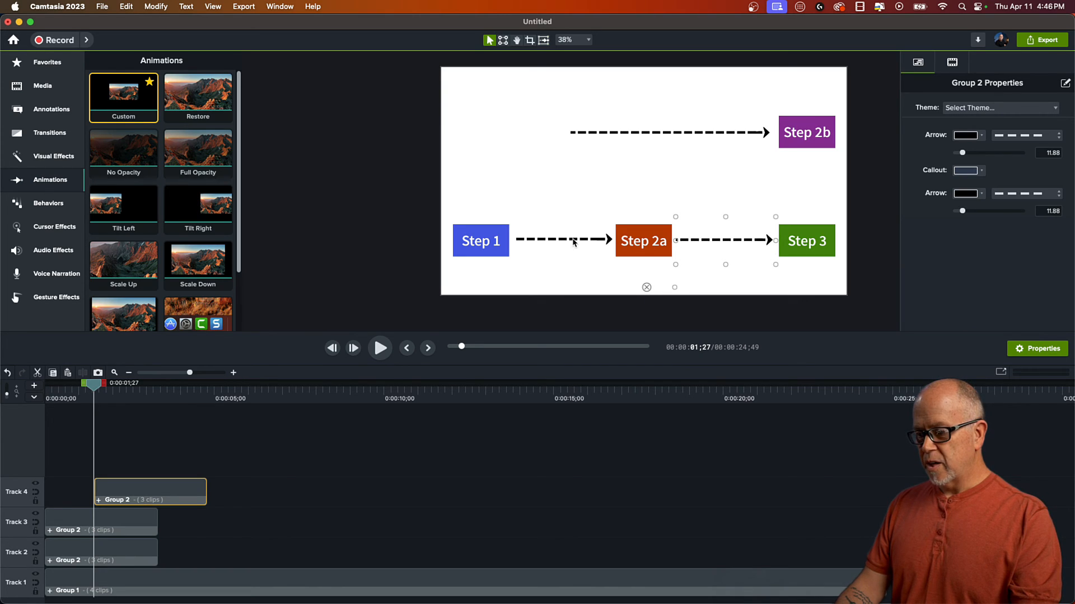
# Paste another short arrow group, rotate it to point straight up, and place it beneath the start of the Step 2b arrow.
pyautogui.press('super+v')
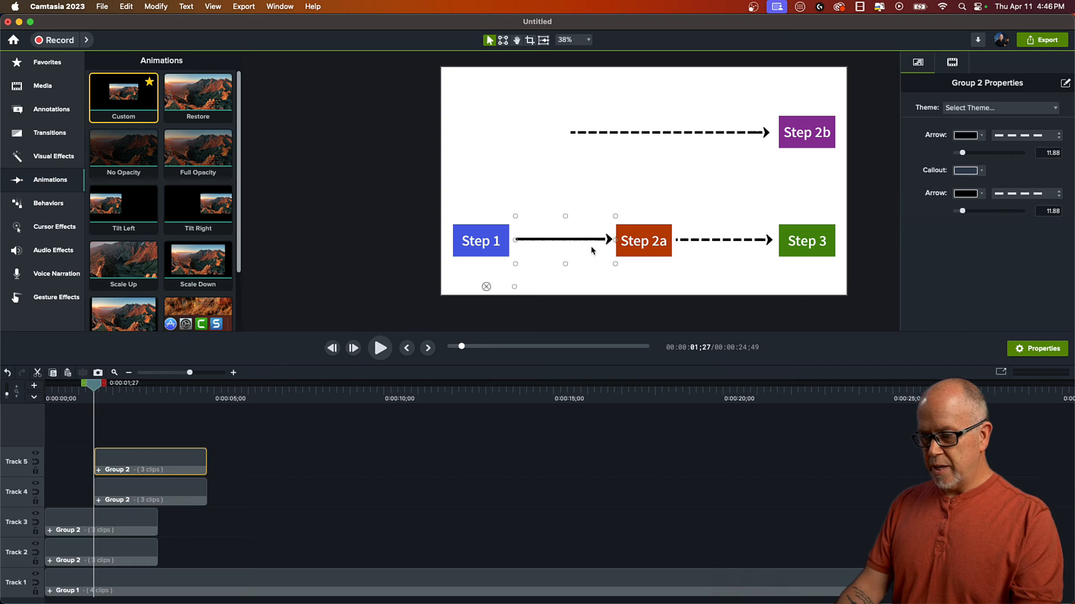
pyautogui.moveTo(592, 251); pyautogui.dragTo(634, 195)
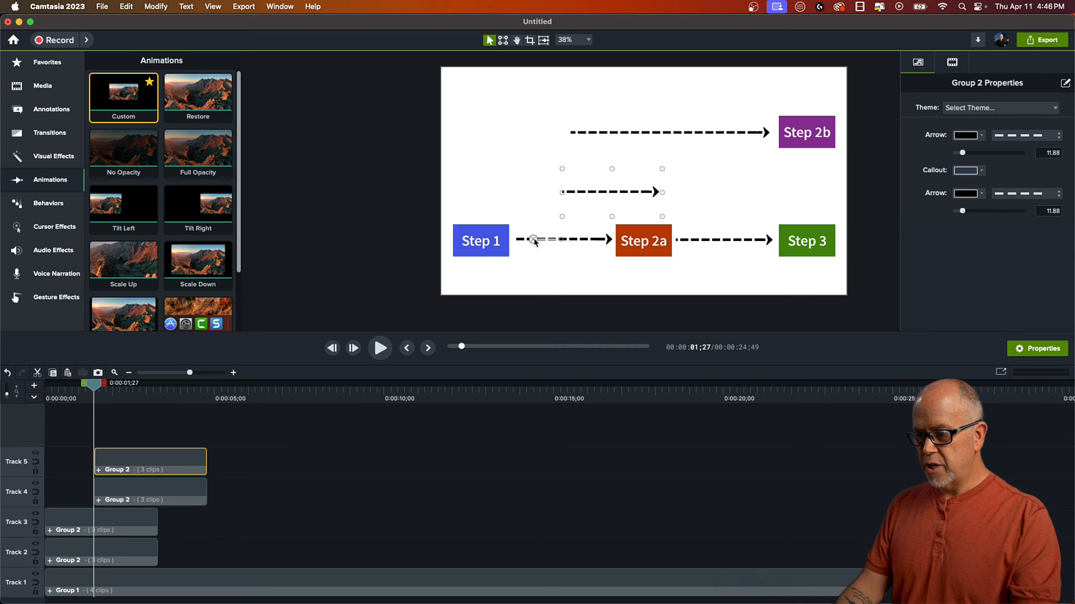
pyautogui.moveTo(533, 239); pyautogui.dragTo(610, 157)
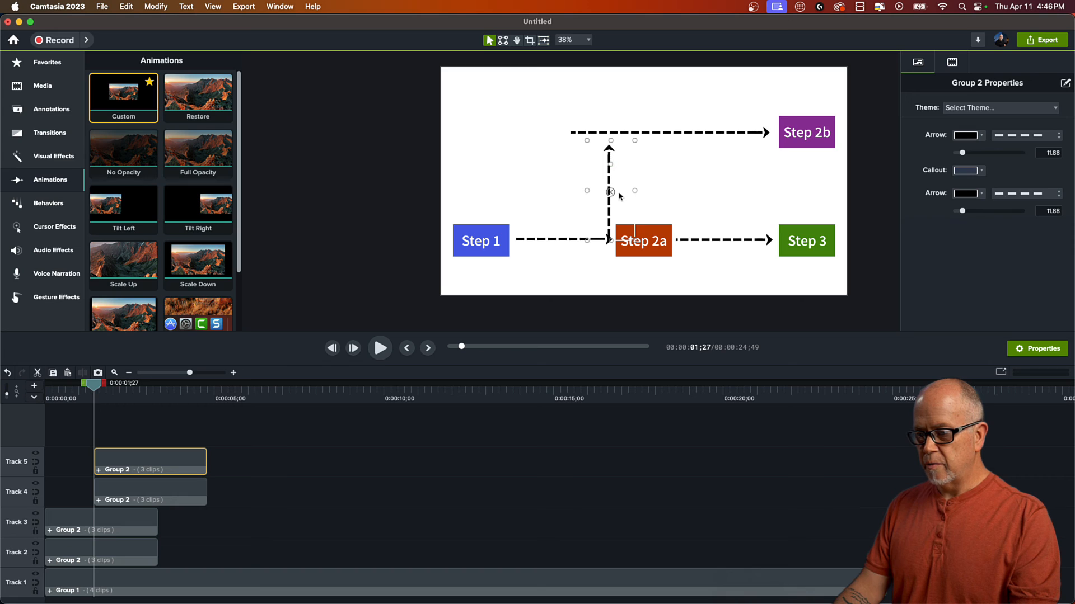
pyautogui.moveTo(622, 196); pyautogui.dragTo(583, 188)
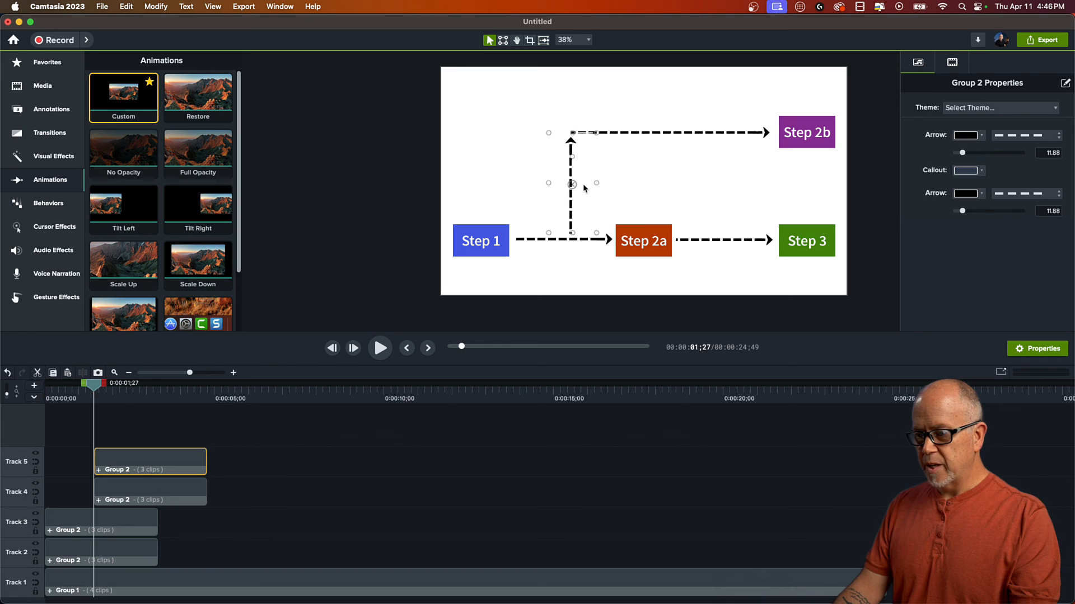
pyautogui.click(522, 166)
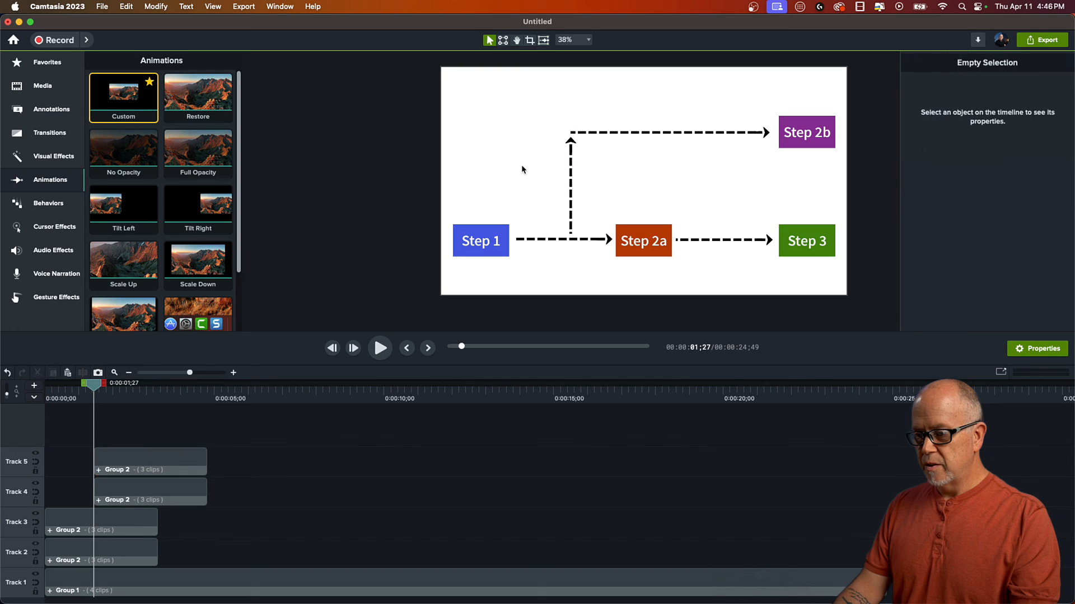
# Move the Track 4 and Track 5 groups to the start of the timeline and preview all four arrows from the beginning.
pyautogui.moveTo(171, 432); pyautogui.dragTo(136, 490)
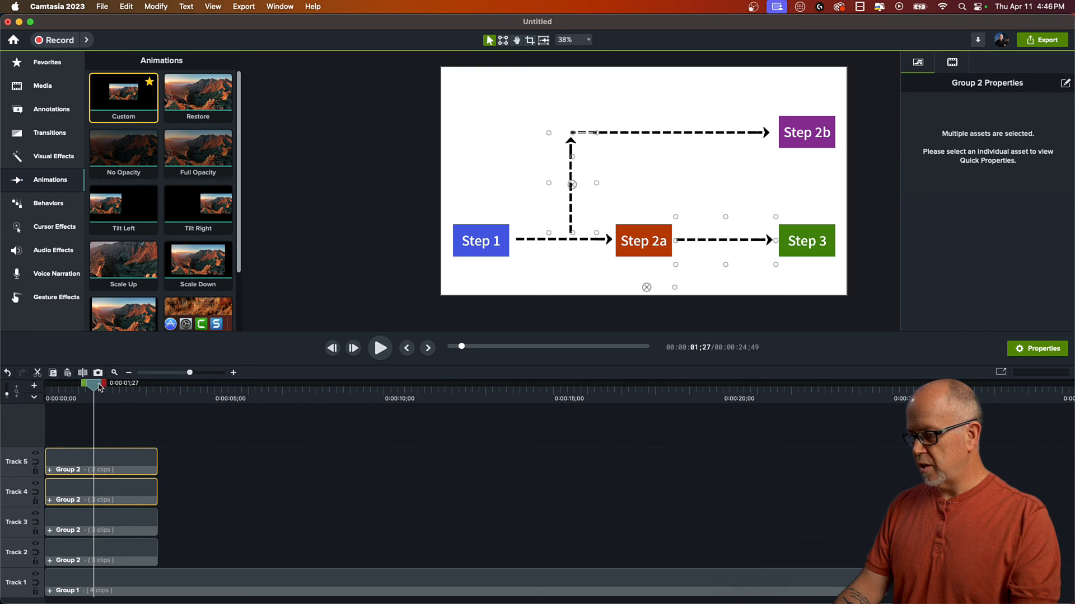
pyautogui.moveTo(93, 391); pyautogui.dragTo(28, 397)
pyautogui.click(230, 448)
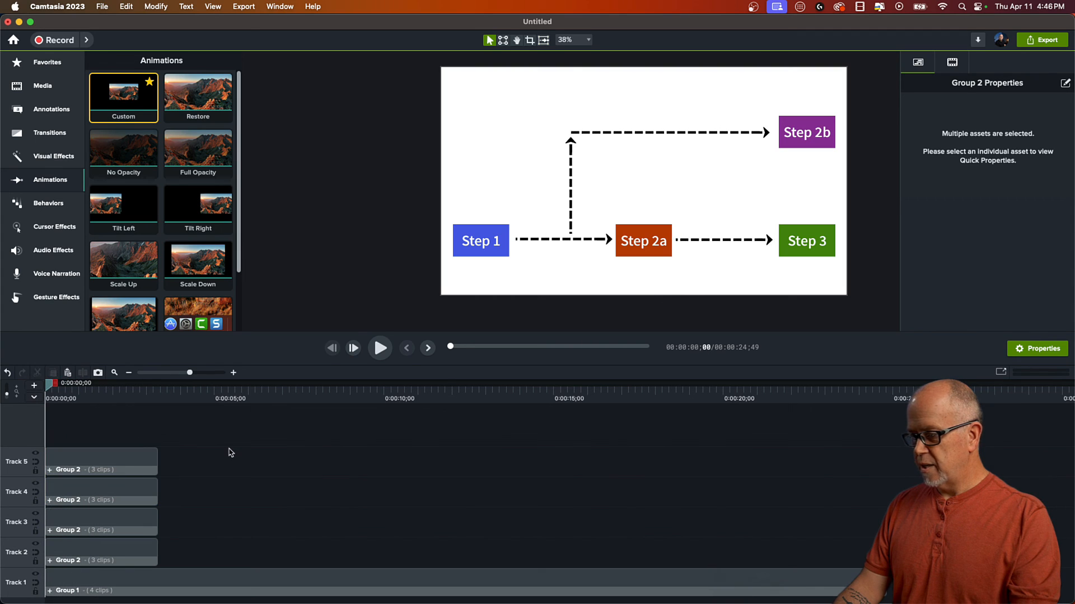
pyautogui.press('space')
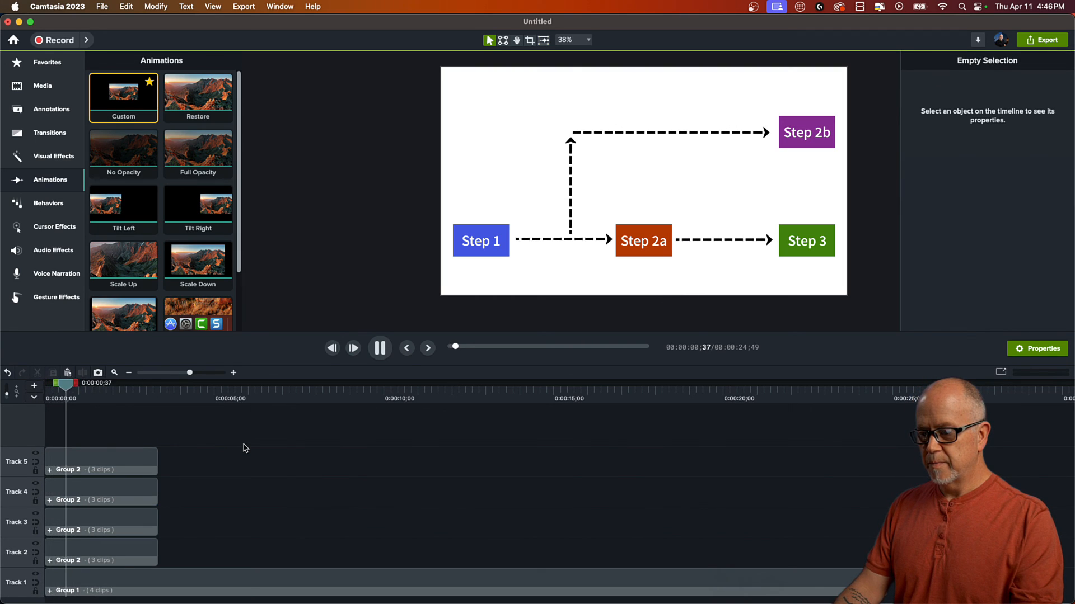
pyautogui.press('space')
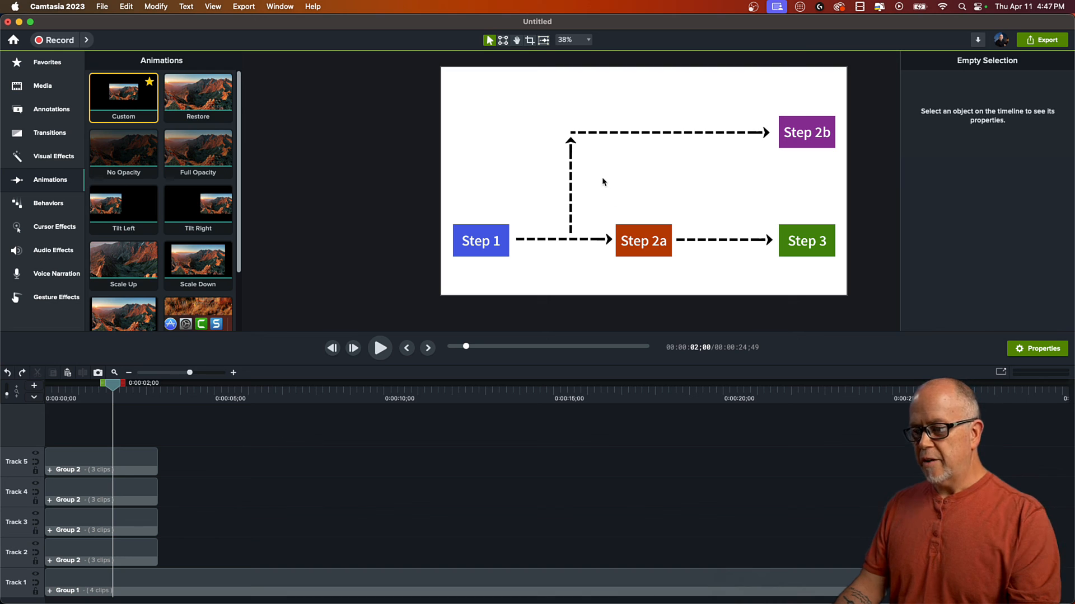
# Crop the arrowhead off the vertical arrow and move the remaining dashes up to meet the start of the Step 2b arrow.
pyautogui.click(571, 155)
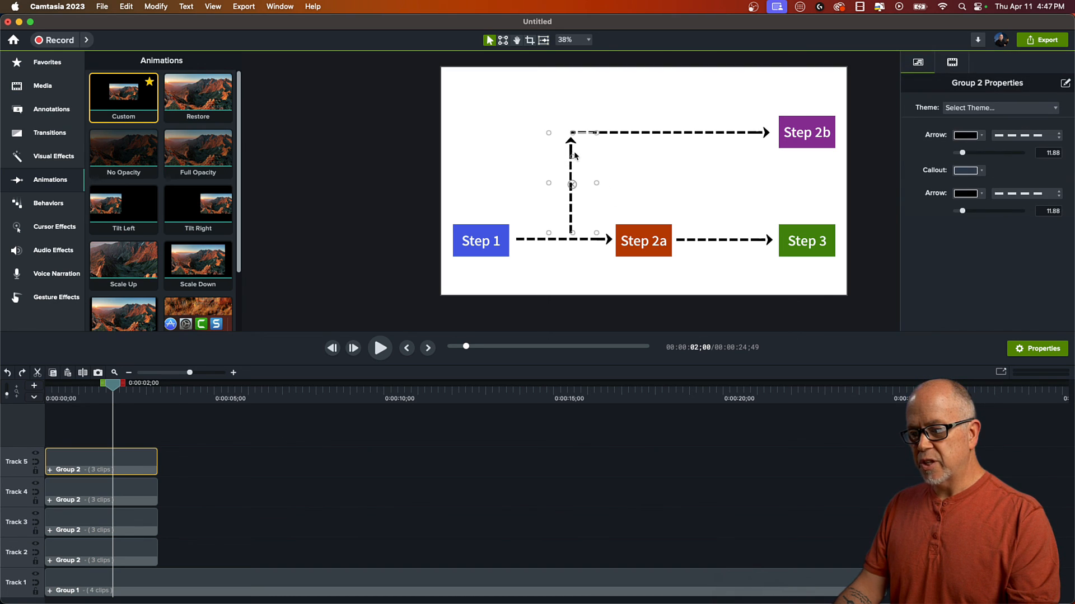
pyautogui.click(529, 41)
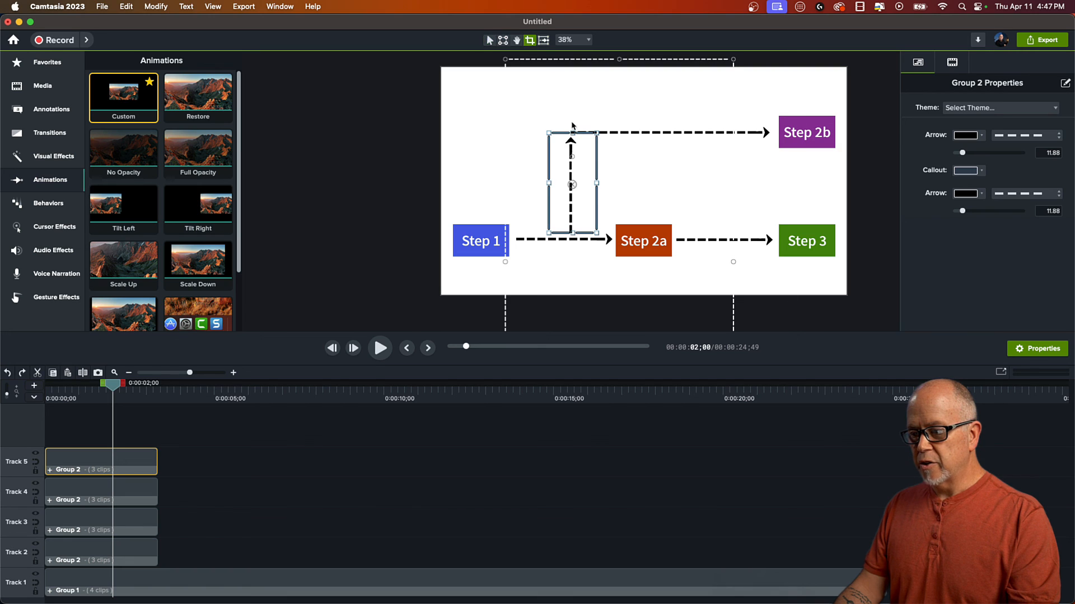
pyautogui.moveTo(576, 136); pyautogui.dragTo(580, 150)
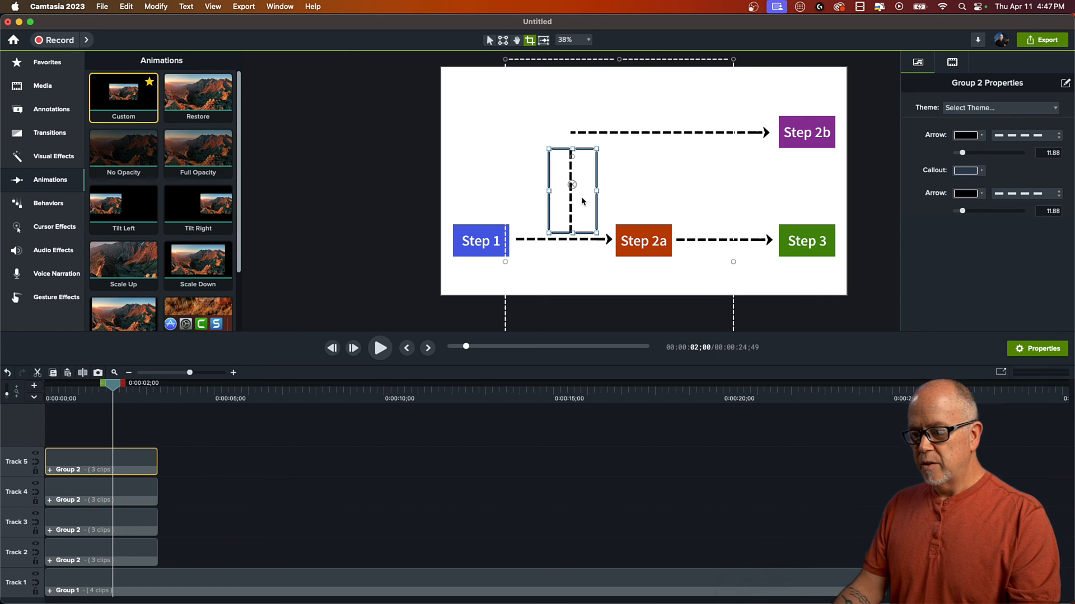
pyautogui.click(489, 41)
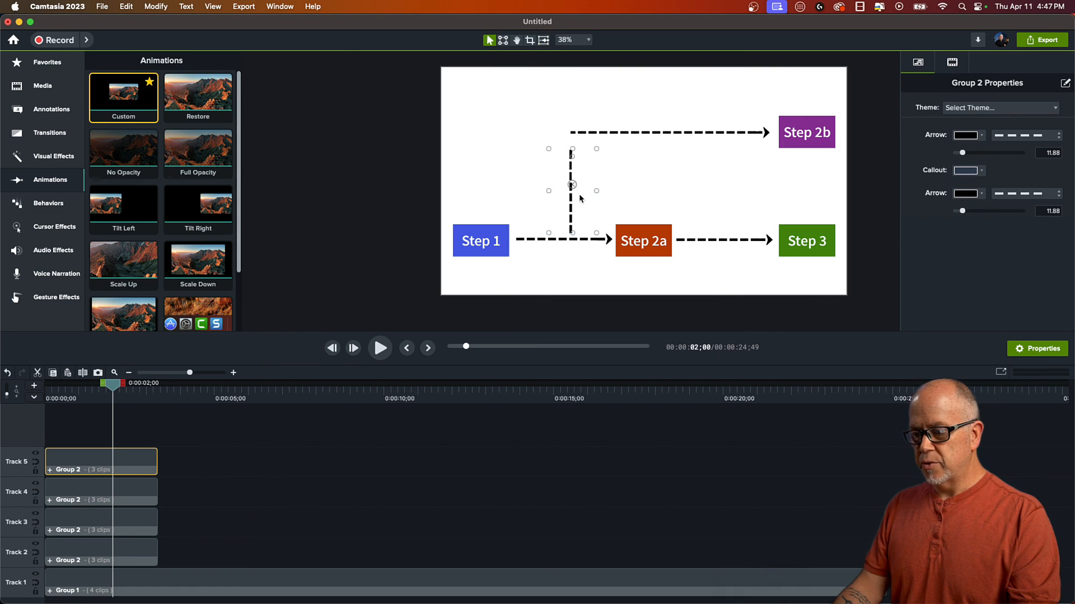
pyautogui.moveTo(582, 201); pyautogui.dragTo(582, 185)
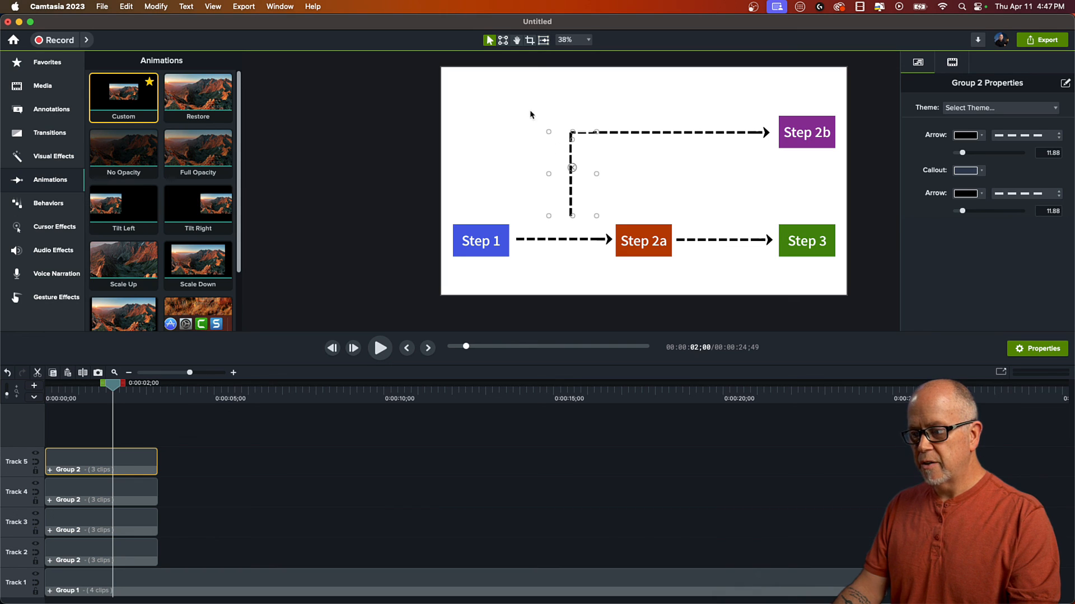
# Extend the vertical arrow's crop down to the Step 1–Step 2a arrow, leave crop mode, and preview the diagram from the beginning.
pyautogui.click(529, 40)
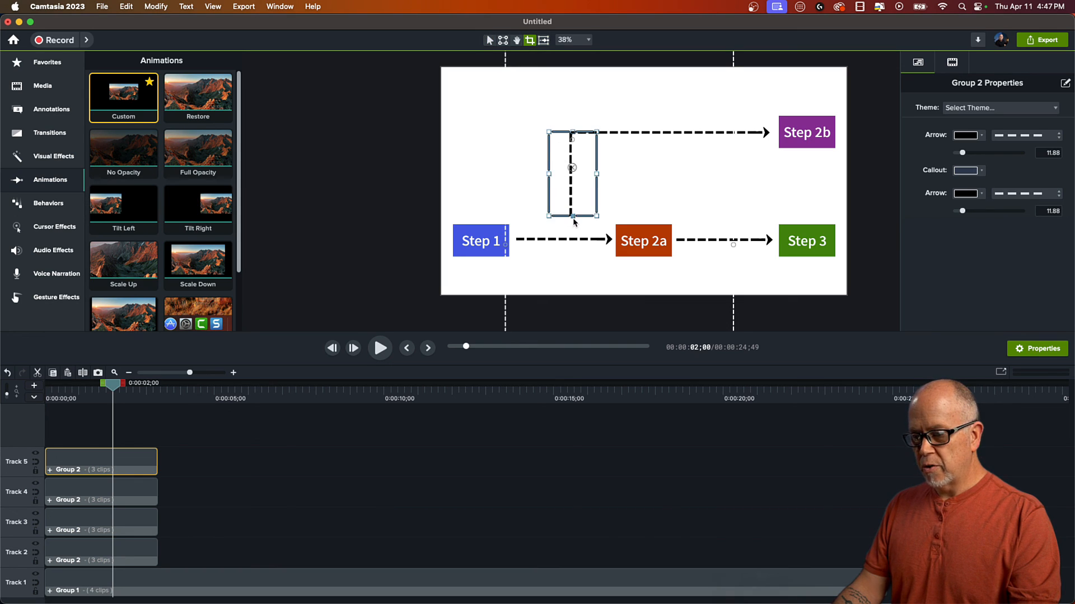
pyautogui.moveTo(574, 220); pyautogui.dragTo(579, 241)
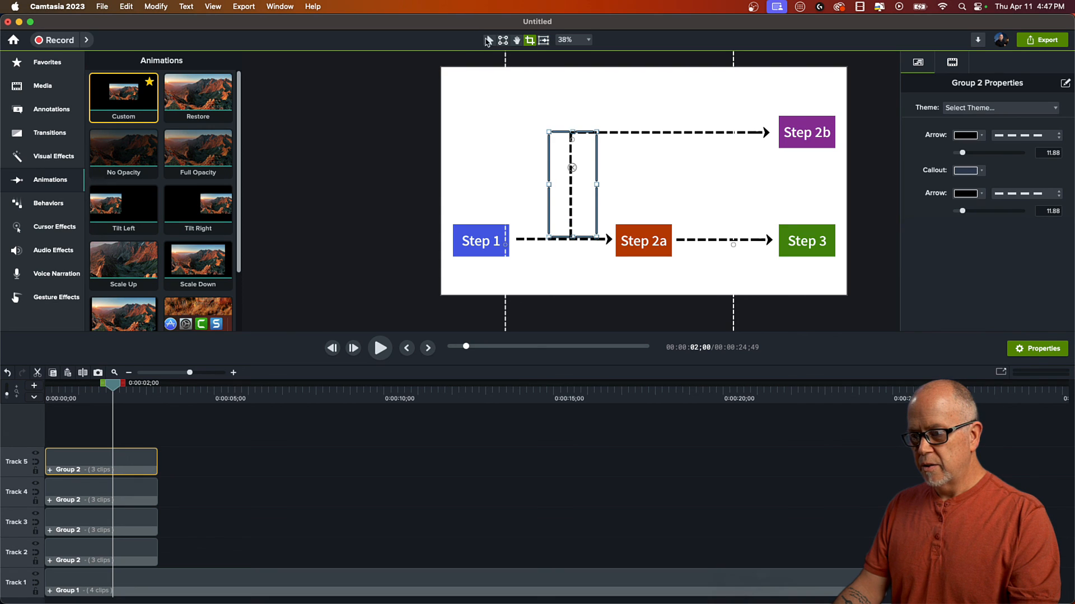
pyautogui.click(489, 41)
pyautogui.click(369, 306)
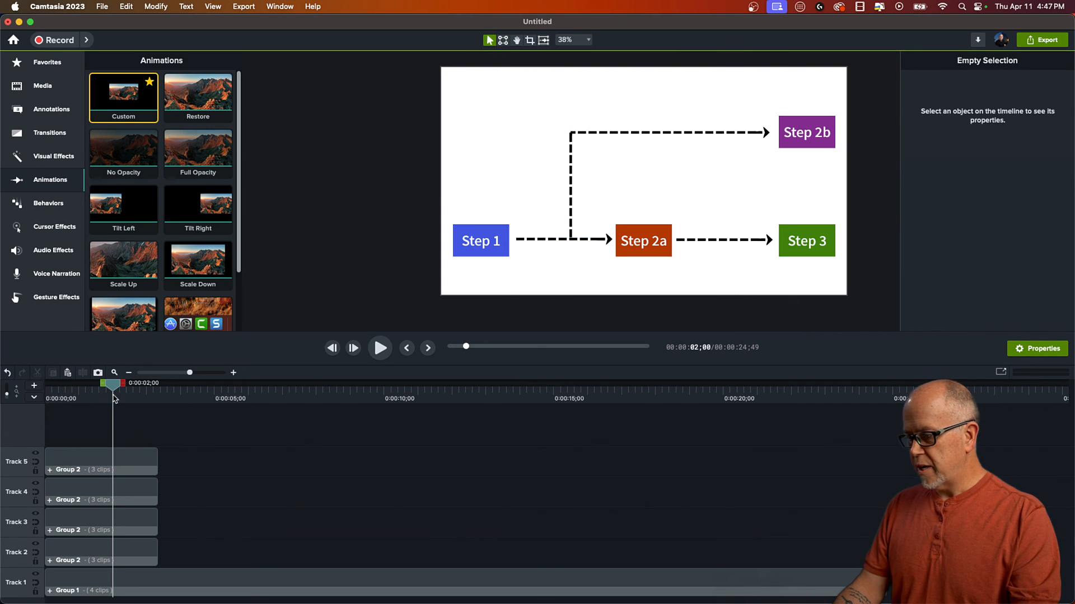
pyautogui.moveTo(113, 385); pyautogui.dragTo(39, 438)
pyautogui.press('space')
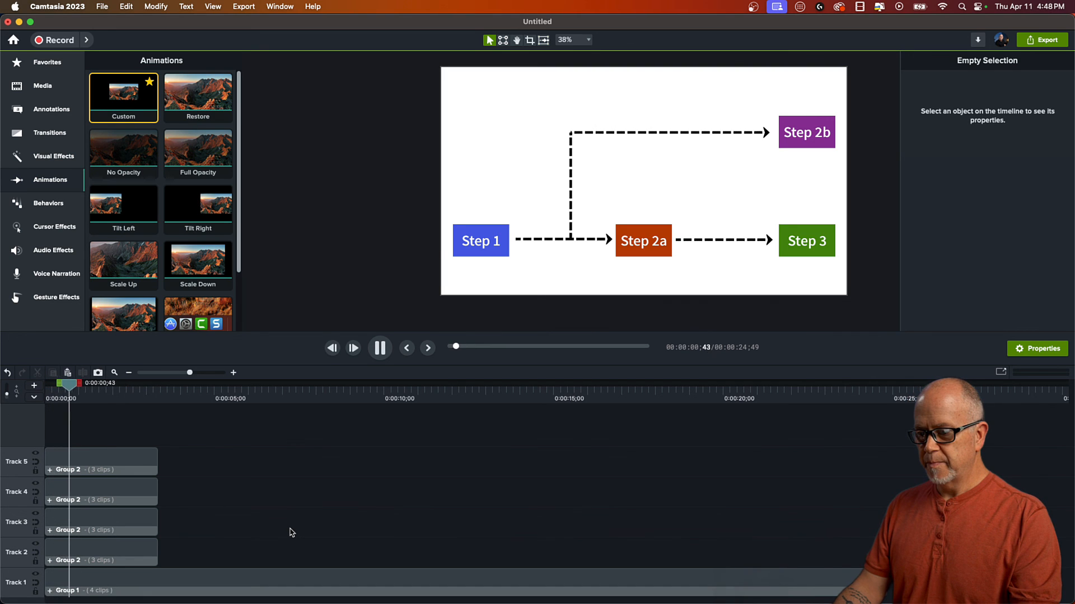